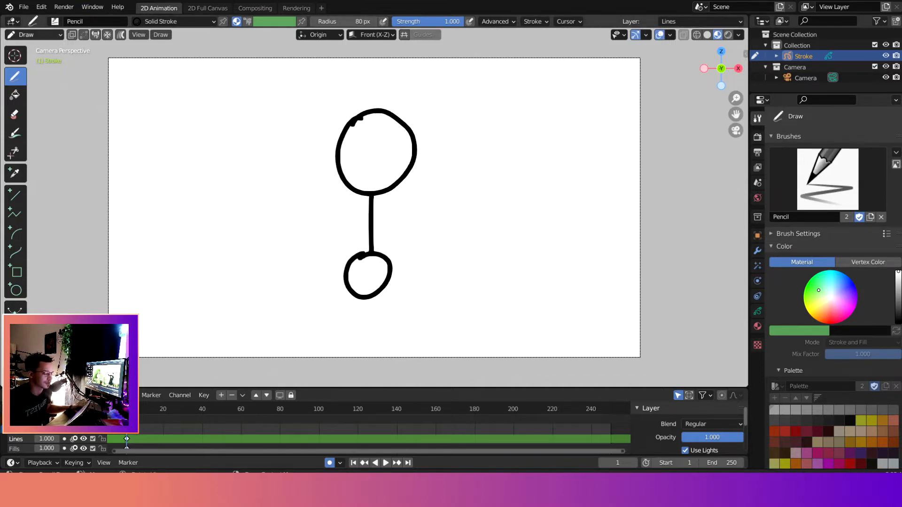
Switch the stroke drawing to Object Mode and add a single-bone armature.
{"action": "left_click", "coordinate": [46, 36]}
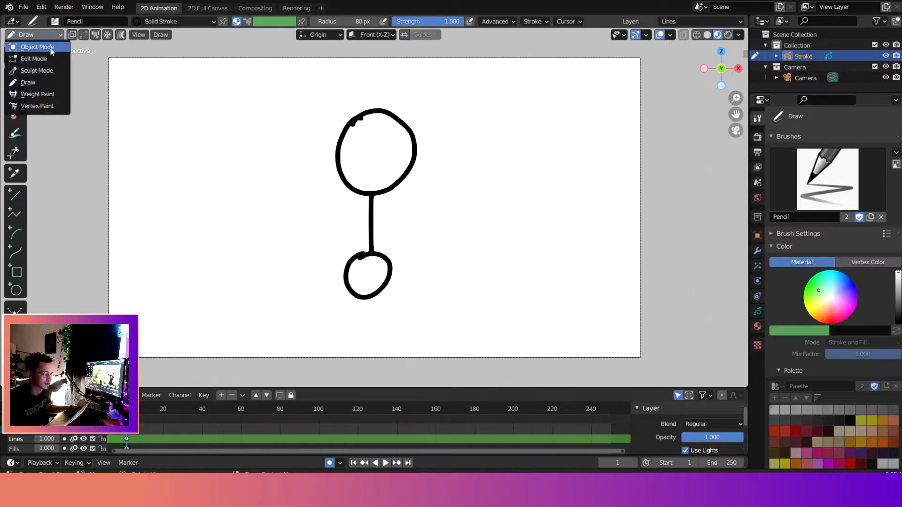
{"action": "left_click", "coordinate": [51, 47]}
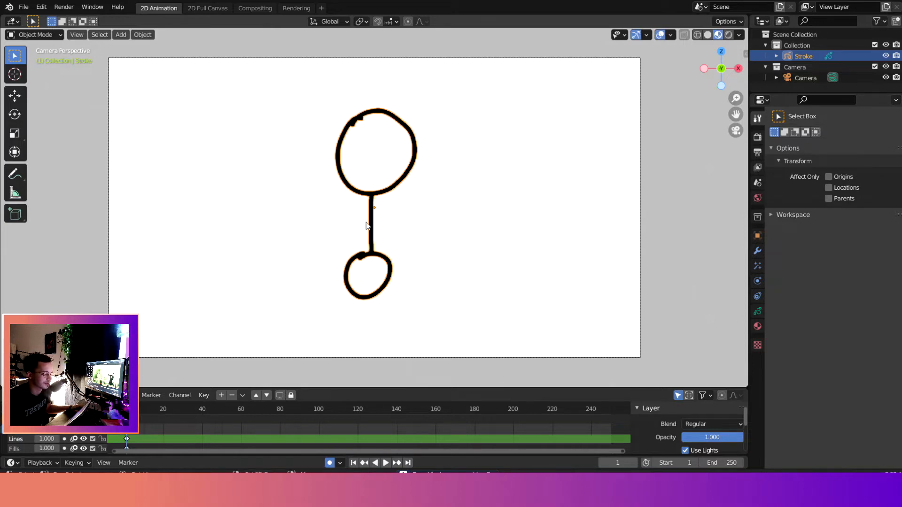
{"action": "key", "text": "shift+a"}
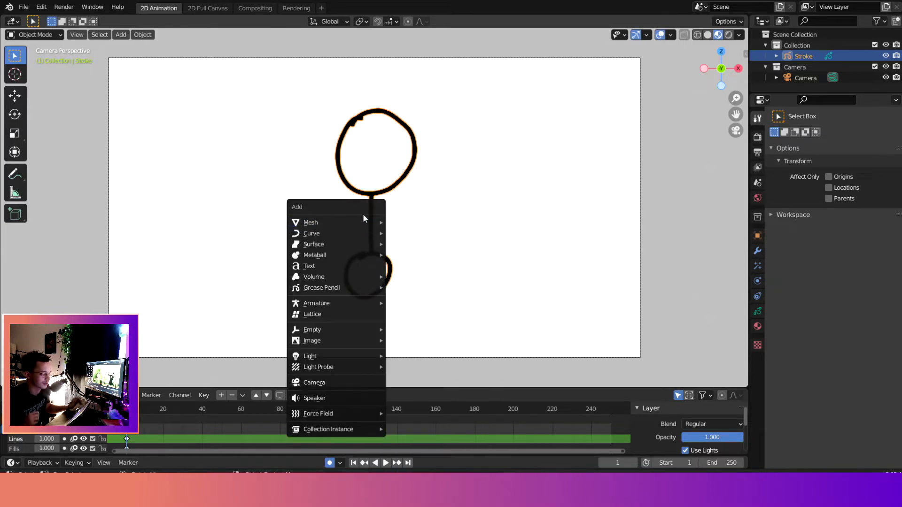
{"action": "mouse_move", "coordinate": [359, 303]}
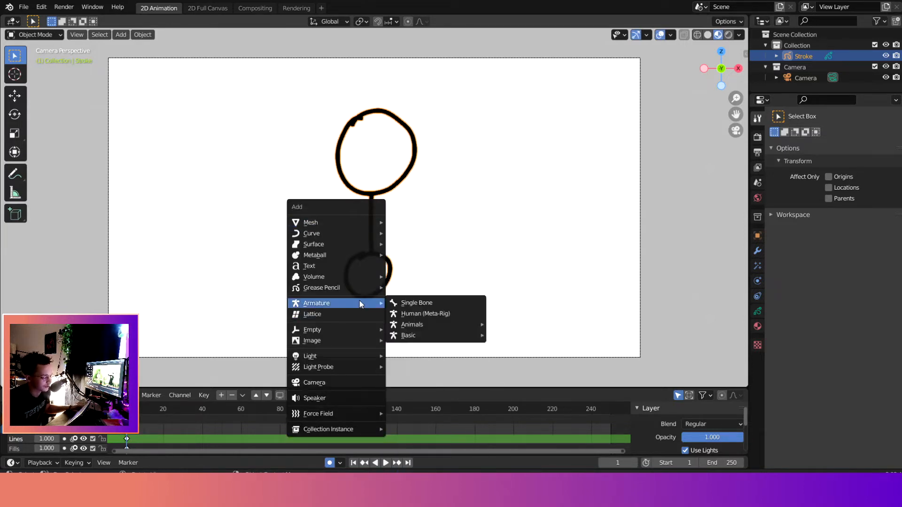
{"action": "left_click", "coordinate": [413, 303]}
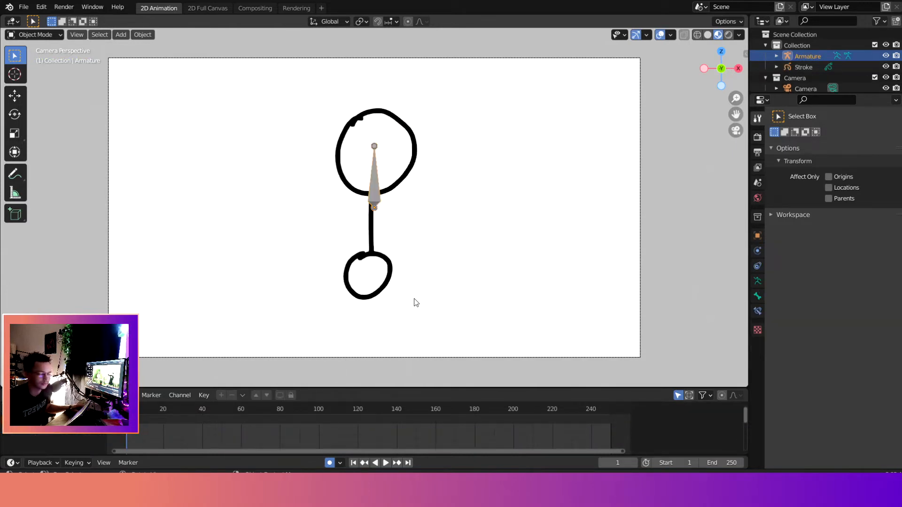
Move the armature down along Z until its base sits at the bottom of the small circle.
{"action": "key", "text": "g"}
{"action": "key", "text": "z"}
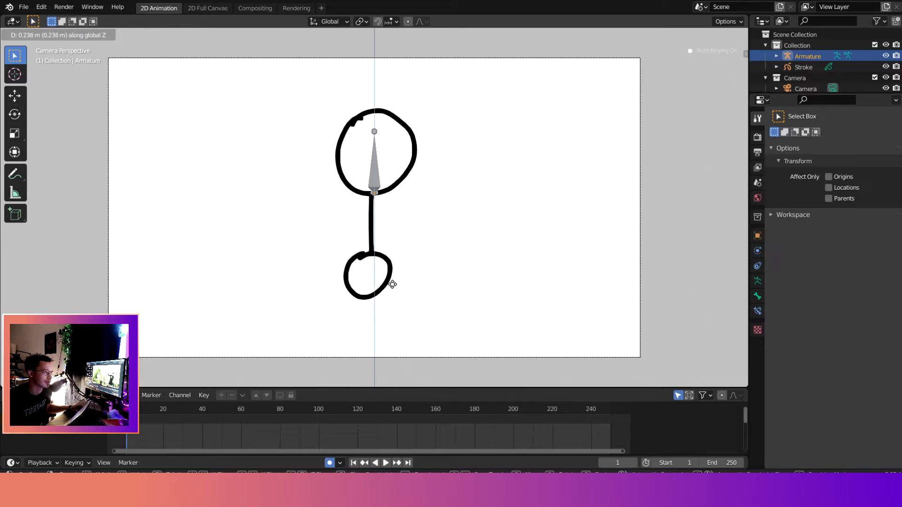
{"action": "left_click", "coordinate": [386, 381]}
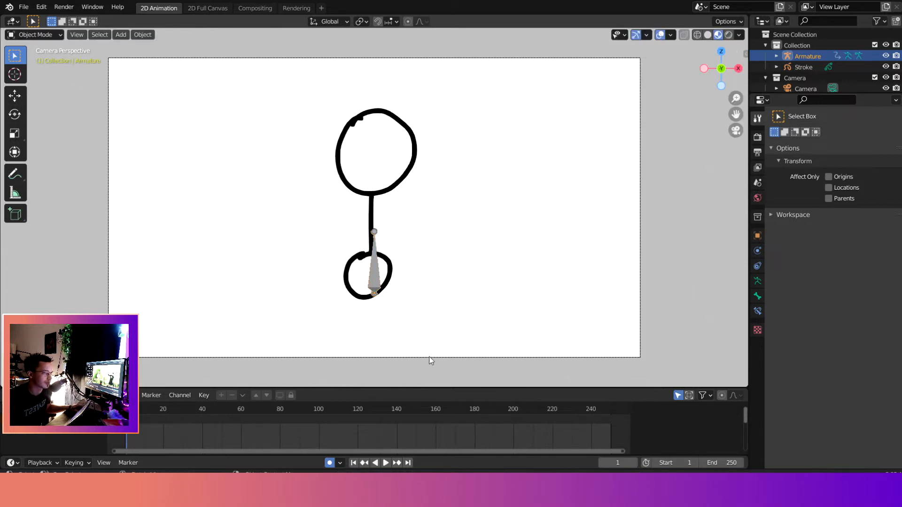
{"action": "key", "text": "g"}
{"action": "key", "text": "z"}
{"action": "left_click", "coordinate": [414, 359]}
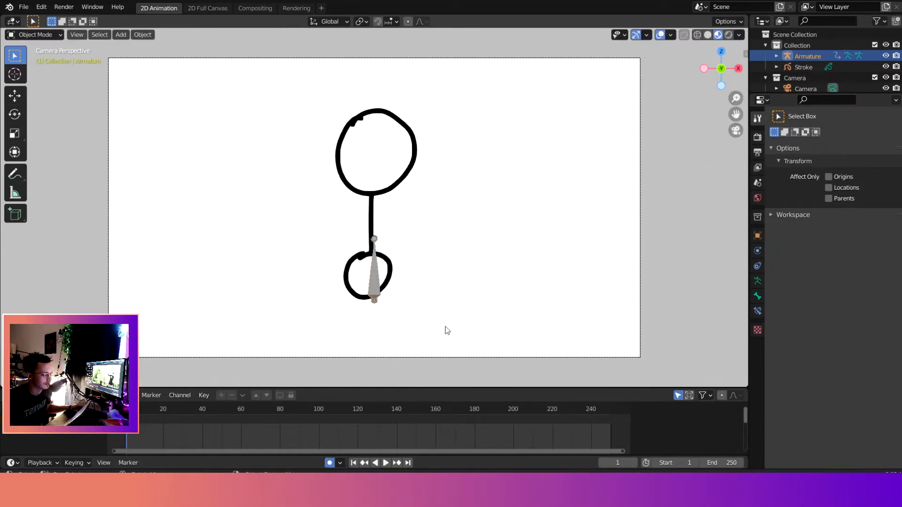
Shift the armature along X until it lines up with the drawing's vertical line.
{"action": "key", "text": "g"}
{"action": "key", "text": "x"}
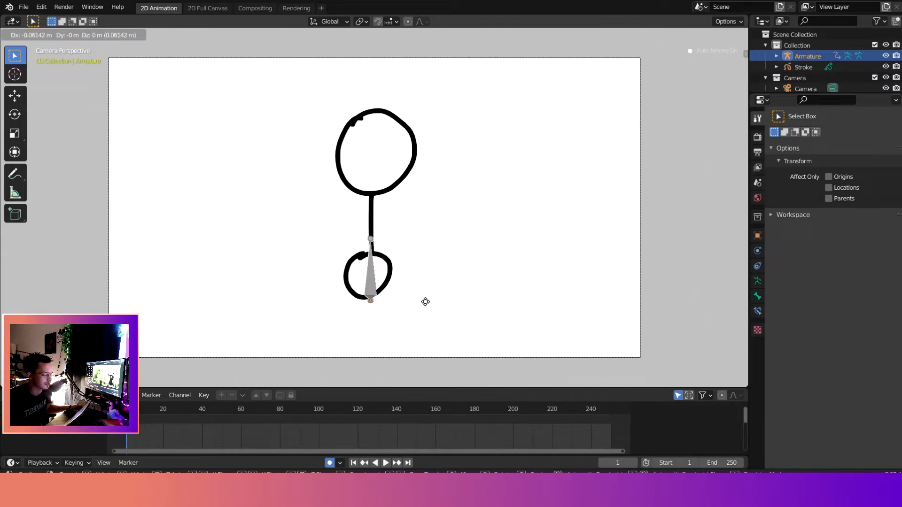
{"action": "left_click", "coordinate": [427, 305]}
{"action": "key", "text": "g"}
{"action": "right_click", "coordinate": [431, 306]}
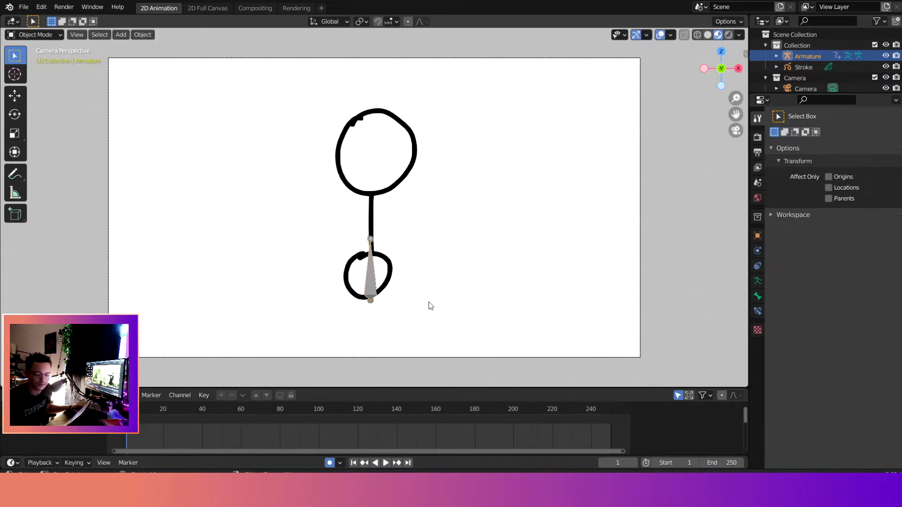
{"action": "key", "text": "g"}
{"action": "key", "text": "z"}
{"action": "key", "text": "x"}
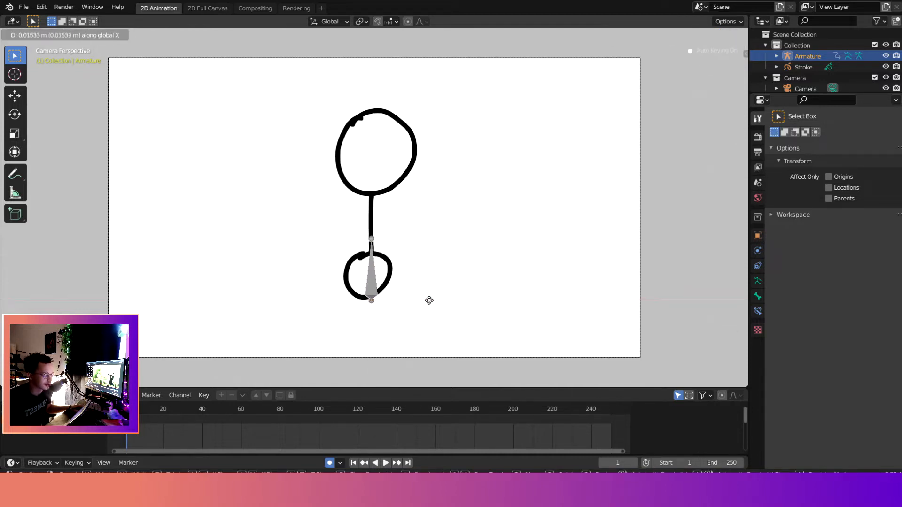
{"action": "left_click", "coordinate": [432, 304]}
Enter the armature's Edit Mode and lower the bone's tip to where the small circle meets the vertical line.
{"action": "key", "text": "Tab"}
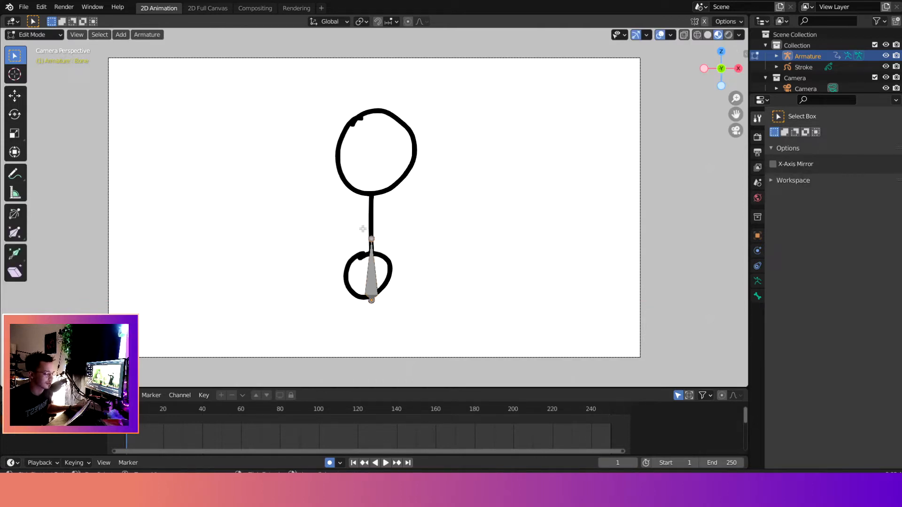
{"action": "scroll", "coordinate": [365, 269], "scroll_direction": "up", "scroll_amount": 6}
{"action": "middle_click_drag", "start_coordinate": [379, 282], "coordinate": [381, 159], "text": "shift"}
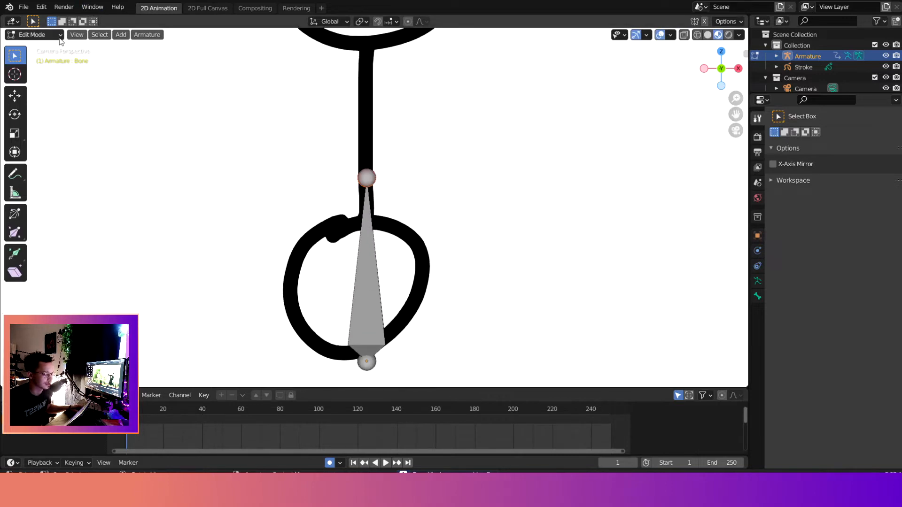
{"action": "left_click", "coordinate": [60, 34]}
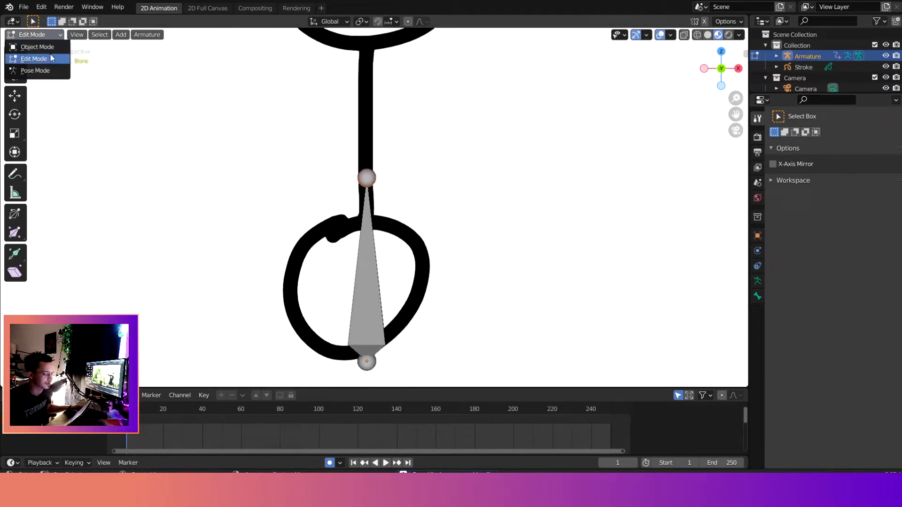
{"action": "key", "text": "g"}
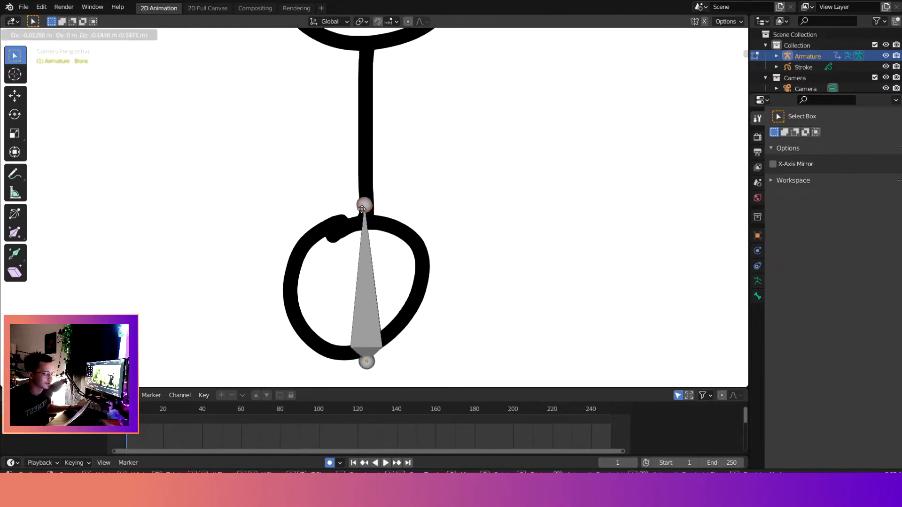
{"action": "left_click", "coordinate": [362, 220]}
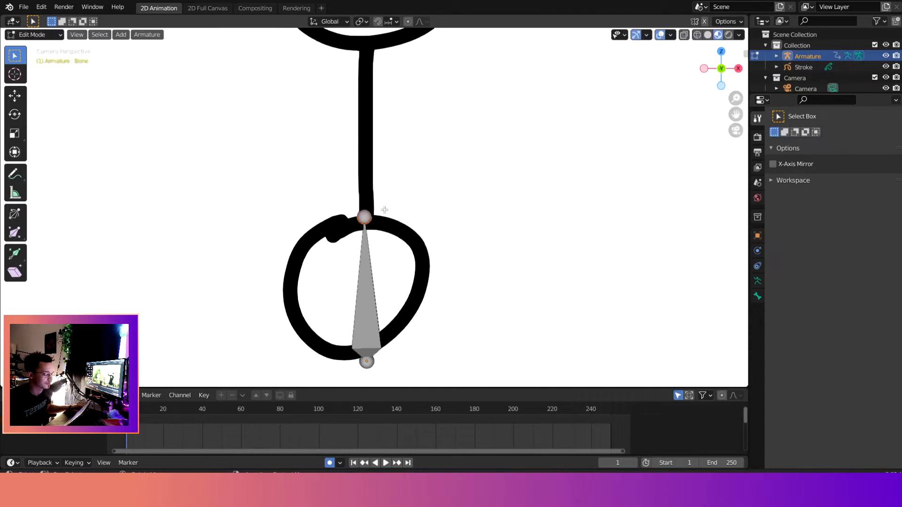
Extrude two consecutive bones up the vertical line, ending at the base of the large circle.
{"action": "key", "text": "e"}
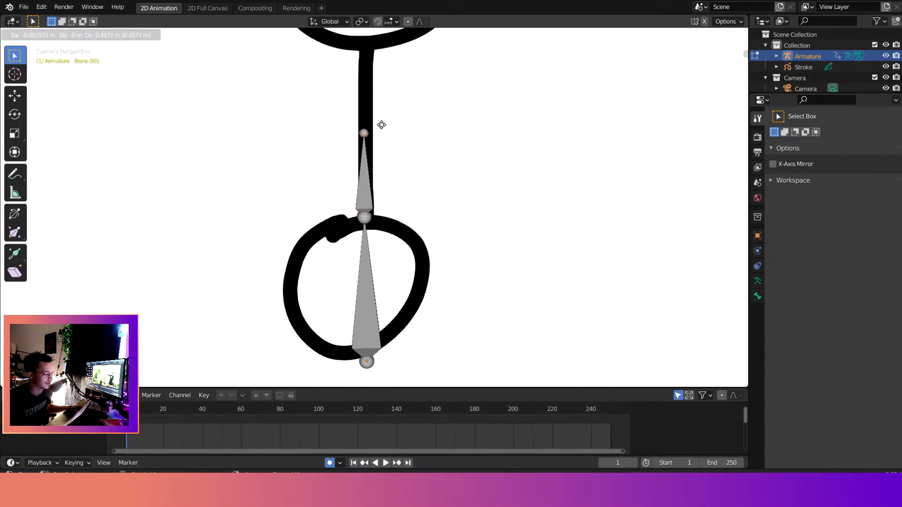
{"action": "left_click", "coordinate": [383, 124]}
{"action": "key", "text": "e"}
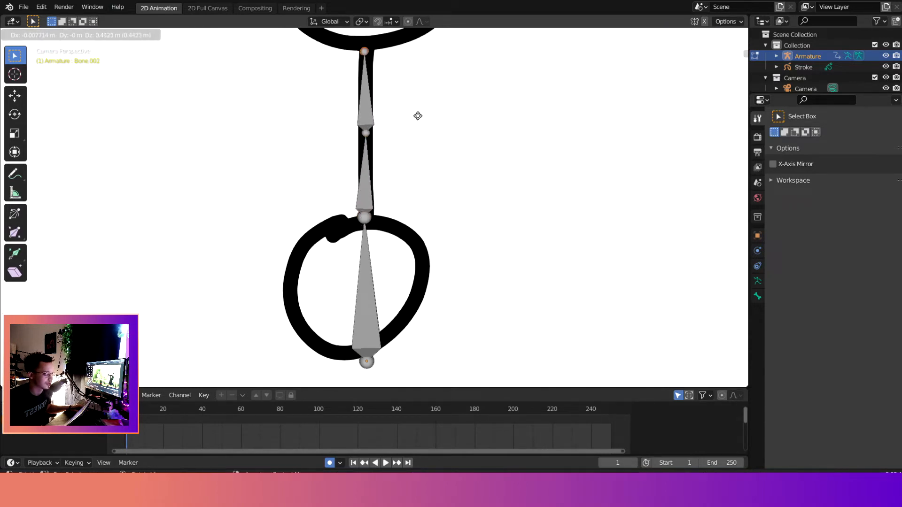
{"action": "left_click", "coordinate": [414, 123]}
{"action": "middle_click_drag", "start_coordinate": [407, 103], "coordinate": [394, 312], "text": "shift"}
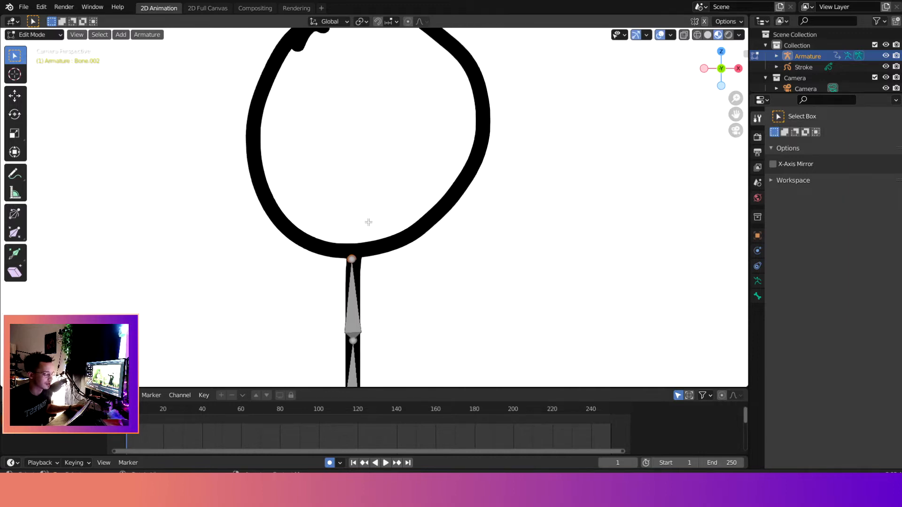
{"action": "key", "text": "e"}
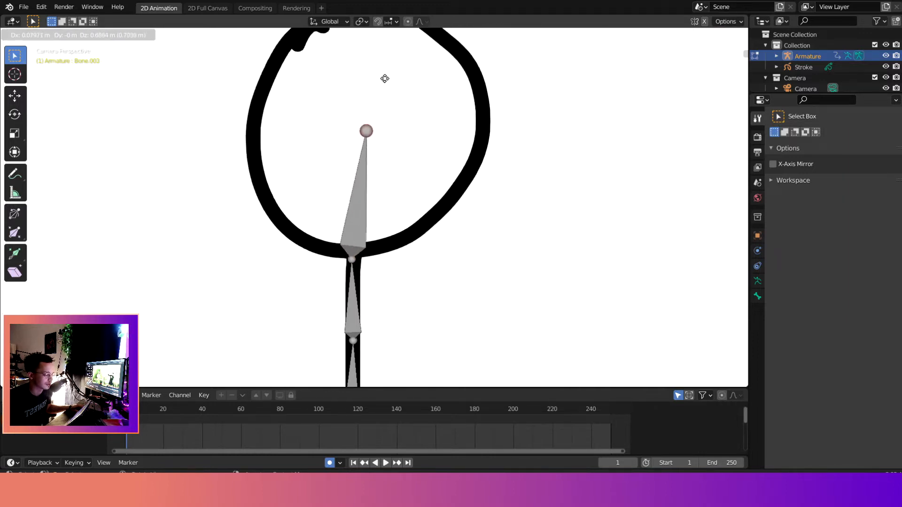
{"action": "left_click", "coordinate": [377, 58]}
{"action": "middle_click_drag", "start_coordinate": [388, 82], "coordinate": [379, 123], "text": "ctrl"}
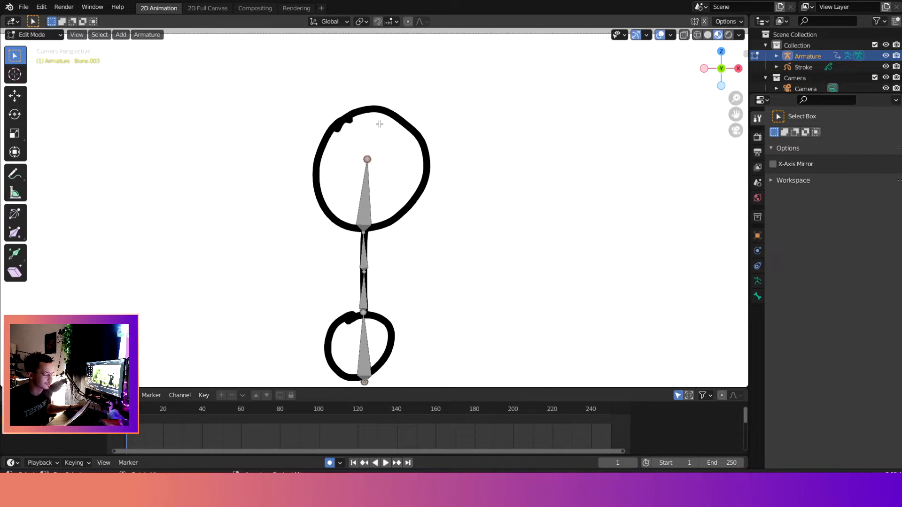
{"action": "key", "text": "ctrl+z"}
Extrude a bone from the upper end of the vertical line to the top edge of the large circle.
{"action": "key", "text": "e"}
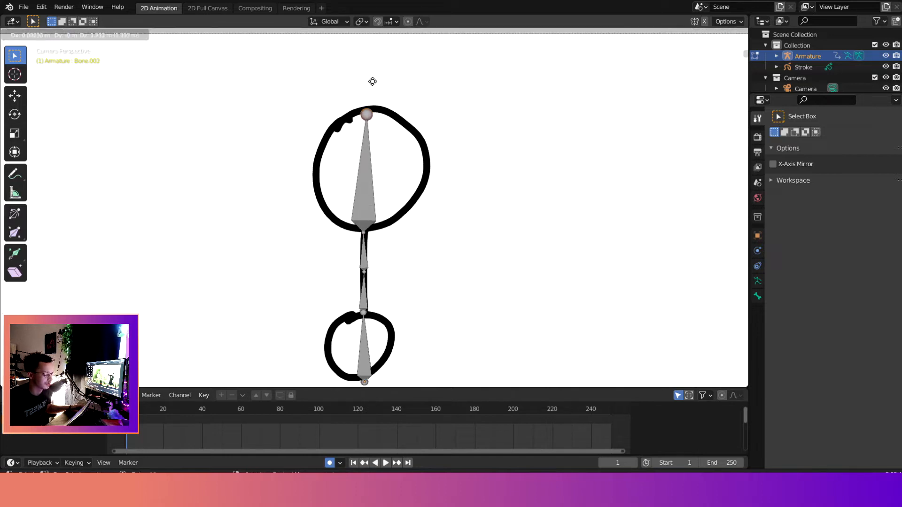
{"action": "left_click", "coordinate": [375, 78]}
{"action": "scroll", "coordinate": [376, 144], "scroll_direction": "down", "scroll_amount": 3}
{"action": "scroll", "coordinate": [363, 277], "scroll_direction": "up", "scroll_amount": 1}
{"action": "middle_click_drag", "start_coordinate": [369, 309], "coordinate": [360, 268], "text": "shift"}
{"action": "scroll", "coordinate": [360, 267], "scroll_direction": "up", "scroll_amount": 1}
{"action": "scroll", "coordinate": [339, 154], "scroll_direction": "up", "scroll_amount": 2}
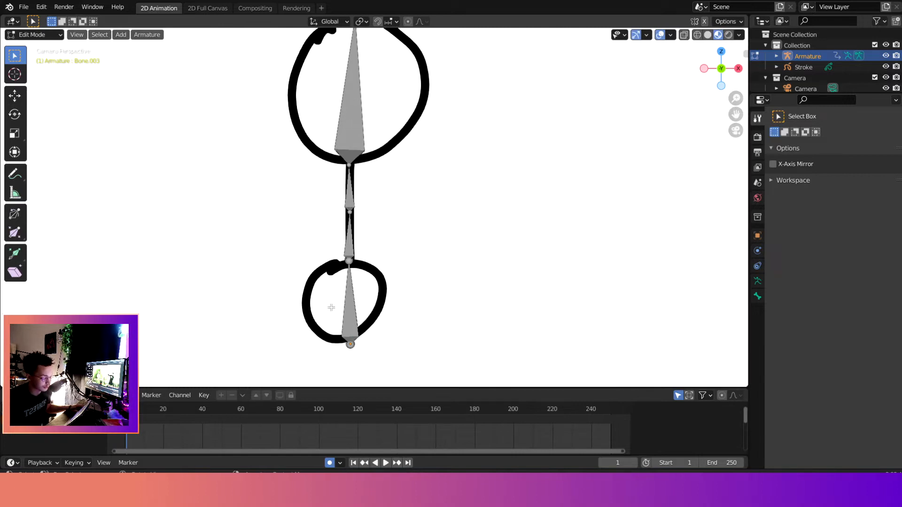
{"action": "scroll", "coordinate": [371, 271], "scroll_direction": "down", "scroll_amount": 3}
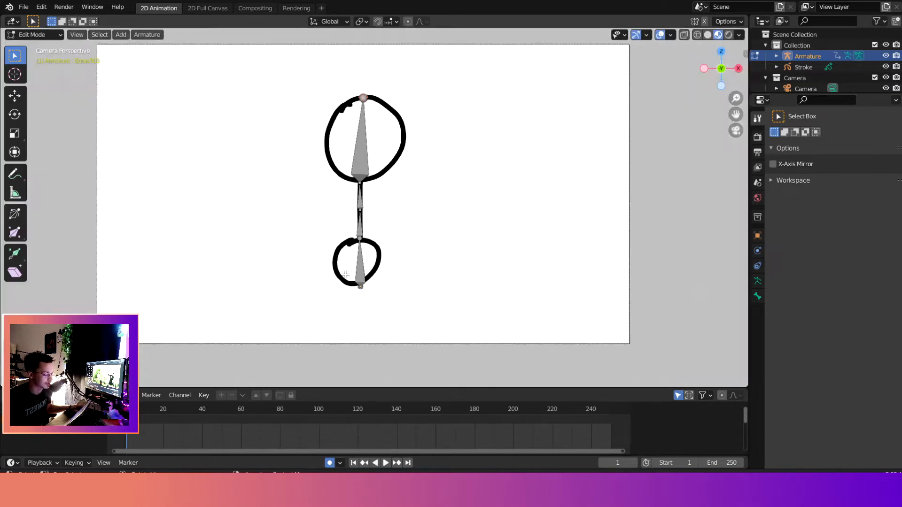
{"action": "scroll", "coordinate": [343, 301], "scroll_direction": "up", "scroll_amount": 3}
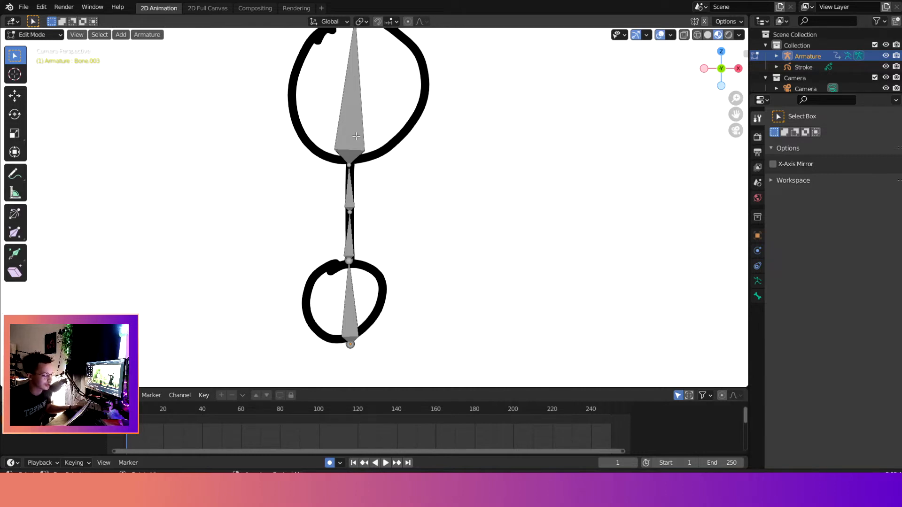
Try subdividing the large circle's bone twice, and undo both subdivisions.
{"action": "scroll", "coordinate": [356, 137], "scroll_direction": "down", "scroll_amount": 3}
{"action": "scroll", "coordinate": [333, 207], "scroll_direction": "up", "scroll_amount": 4}
{"action": "left_click", "coordinate": [332, 207]}
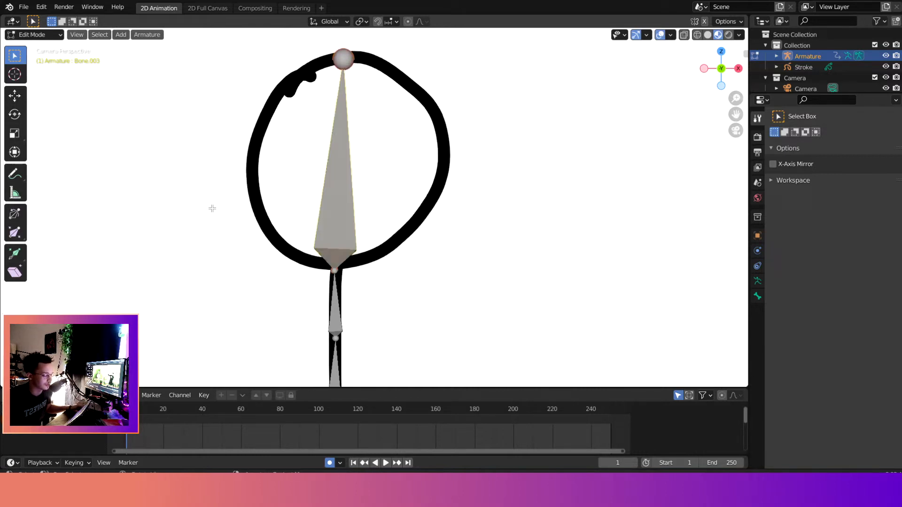
{"action": "right_click", "coordinate": [337, 187]}
{"action": "left_click", "coordinate": [337, 187]}
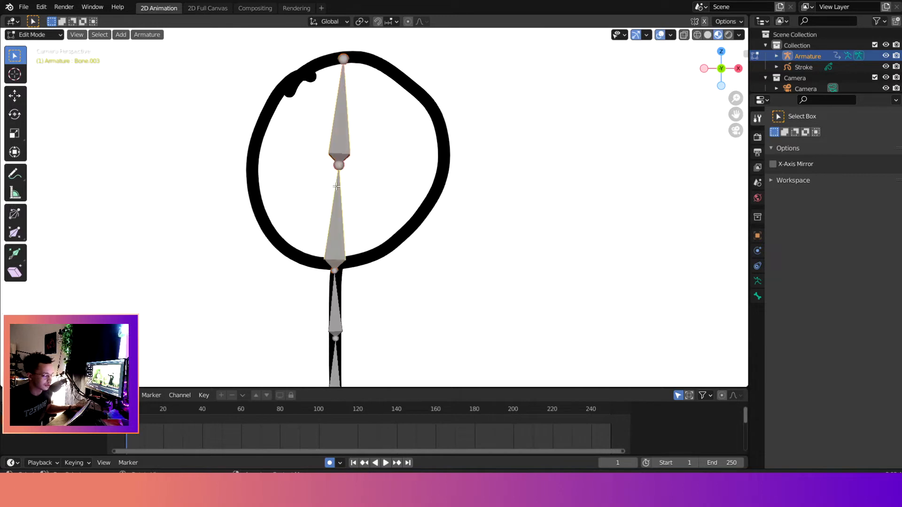
{"action": "right_click", "coordinate": [345, 141]}
{"action": "left_click", "coordinate": [345, 141]}
{"action": "scroll", "coordinate": [231, 245], "scroll_direction": "down", "scroll_amount": 4}
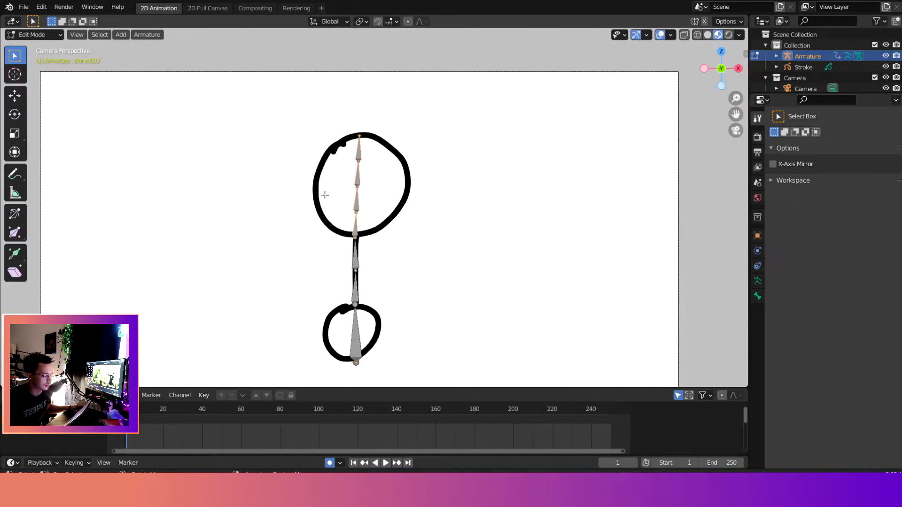
{"action": "scroll", "coordinate": [358, 201], "scroll_direction": "up", "scroll_amount": 3}
{"action": "key", "text": "ctrl+z"}
{"action": "key", "text": "ctrl+z"}
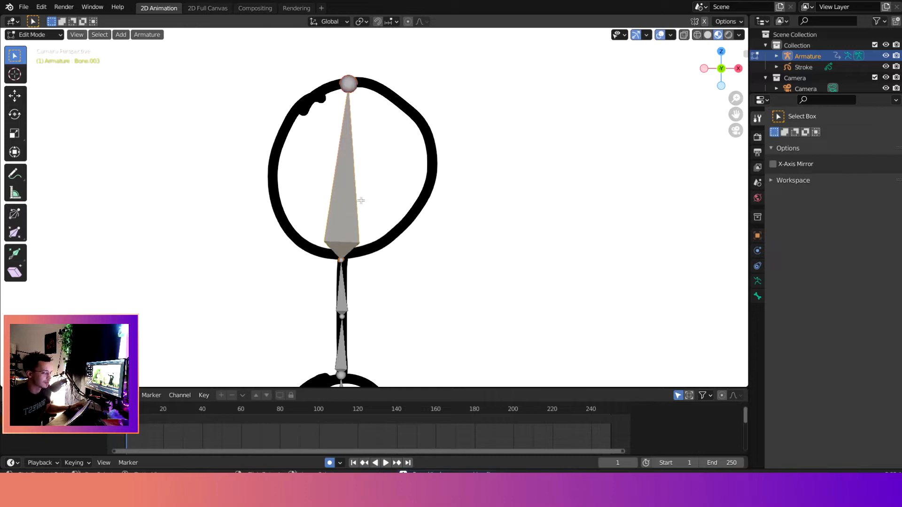
Return the armature to Object Mode with the four-bone chain in place.
{"action": "scroll", "coordinate": [357, 201], "scroll_direction": "down", "scroll_amount": 4}
{"action": "key", "text": "Tab"}
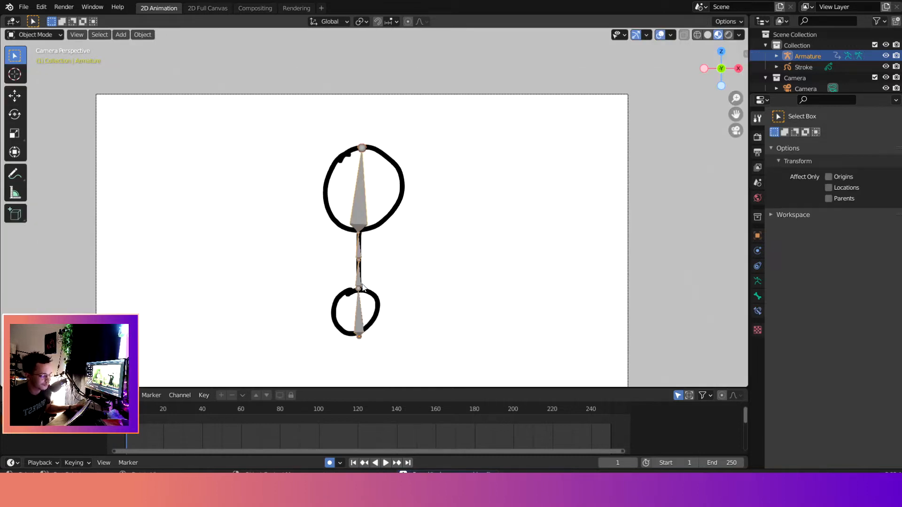
{"action": "scroll", "coordinate": [350, 216], "scroll_direction": "up", "scroll_amount": 3}
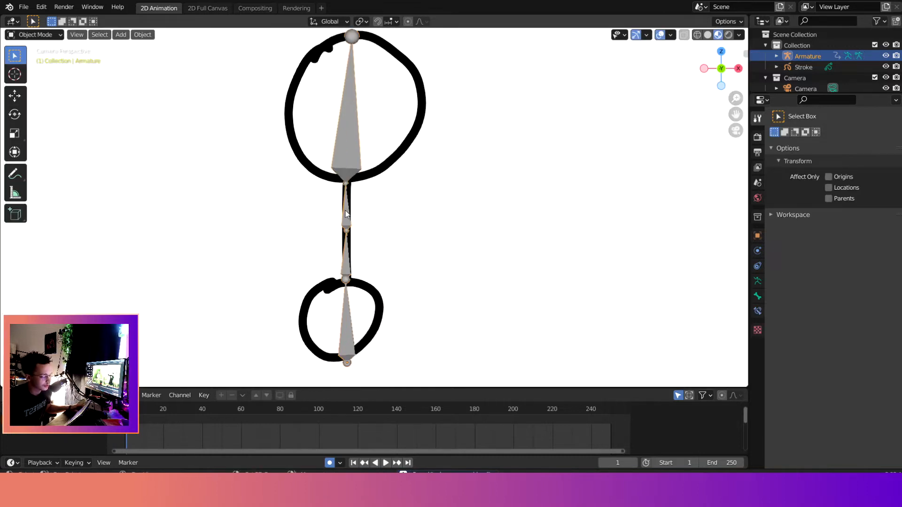
Try to parent the stroke drawing to the armature.
{"action": "left_click", "coordinate": [329, 183]}
{"action": "left_click", "coordinate": [333, 180]}
{"action": "left_click", "coordinate": [314, 176]}
{"action": "left_click", "coordinate": [352, 161], "text": "shift"}
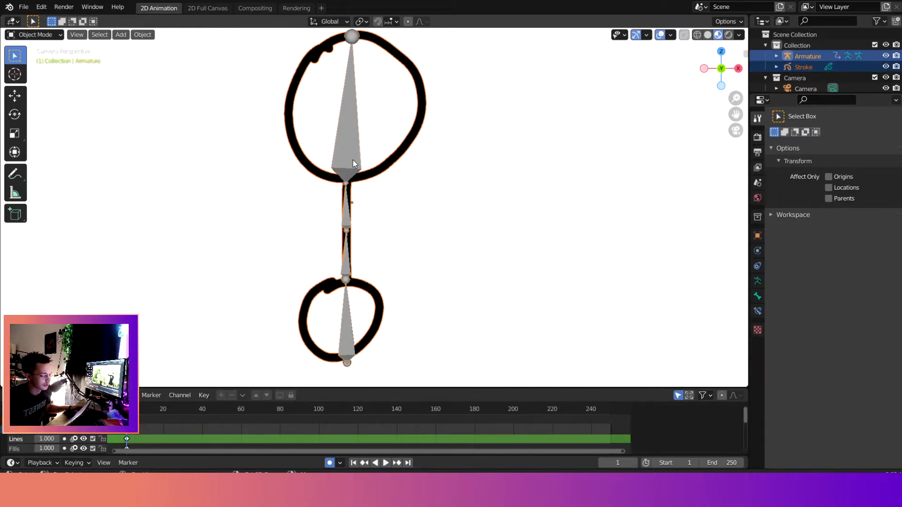
{"action": "key", "text": "ctrl+p"}
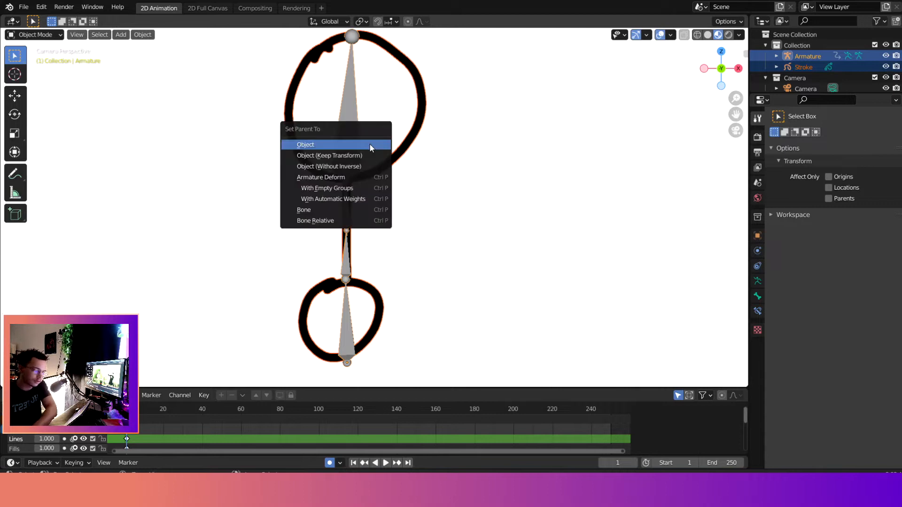
{"action": "left_click", "coordinate": [370, 145]}
{"action": "left_click", "coordinate": [277, 190]}
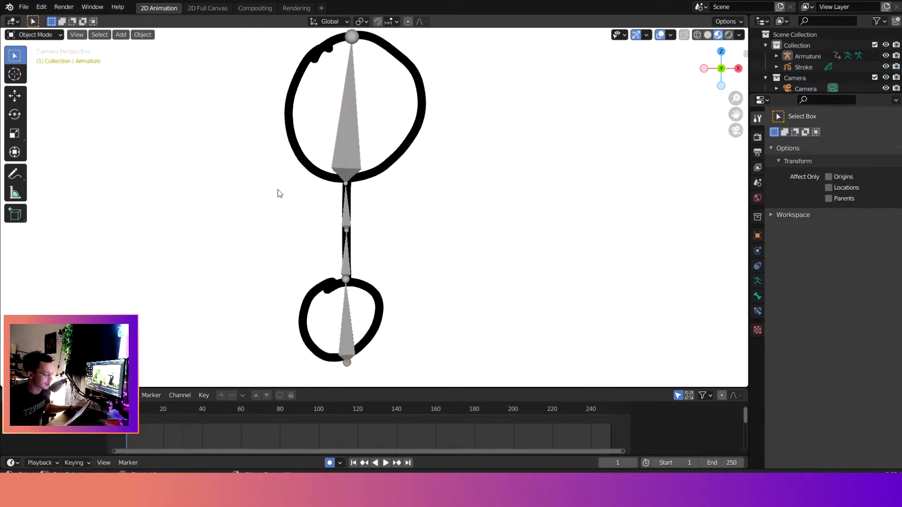
Parent the stroke drawing to the armature using Armature Deform with automatic weights.
{"action": "left_click", "coordinate": [304, 161]}
{"action": "left_click", "coordinate": [351, 152], "text": "shift"}
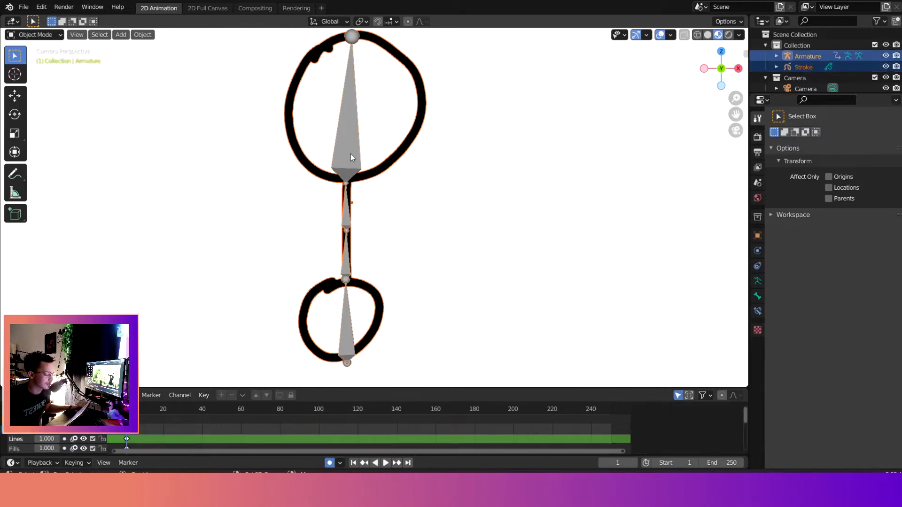
{"action": "left_click", "coordinate": [281, 186]}
{"action": "left_click", "coordinate": [304, 161]}
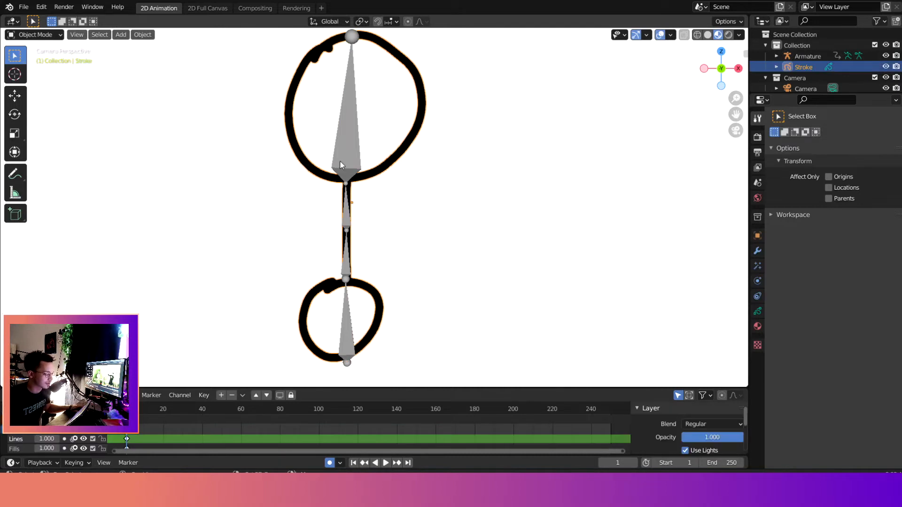
{"action": "left_click", "coordinate": [353, 153], "text": "shift"}
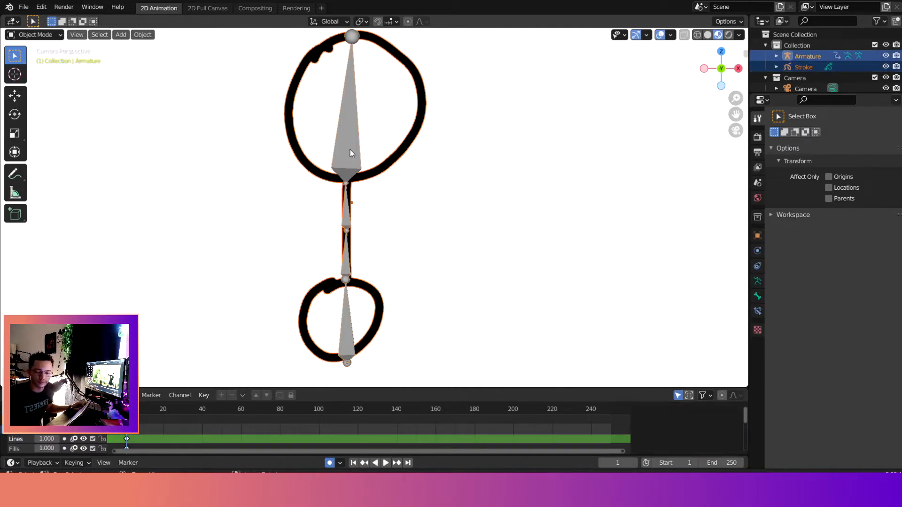
{"action": "key", "text": "ctrl+p"}
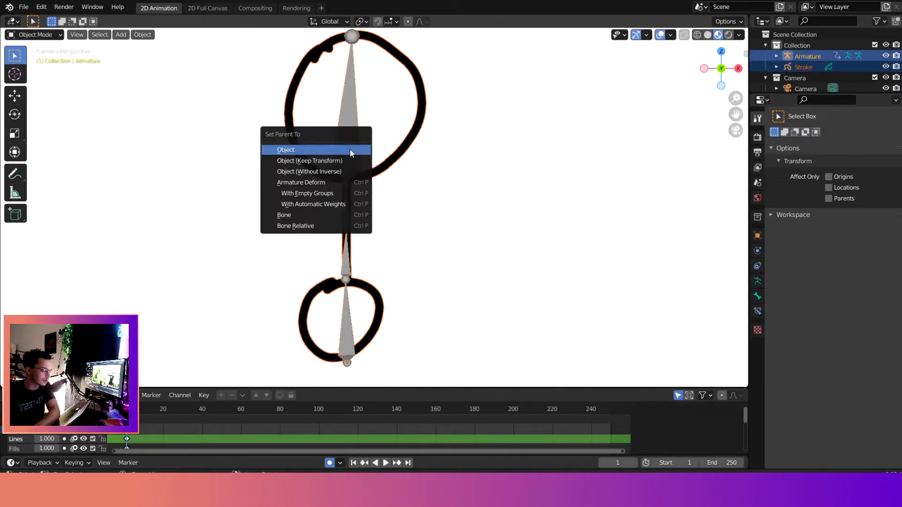
{"action": "left_click", "coordinate": [349, 148]}
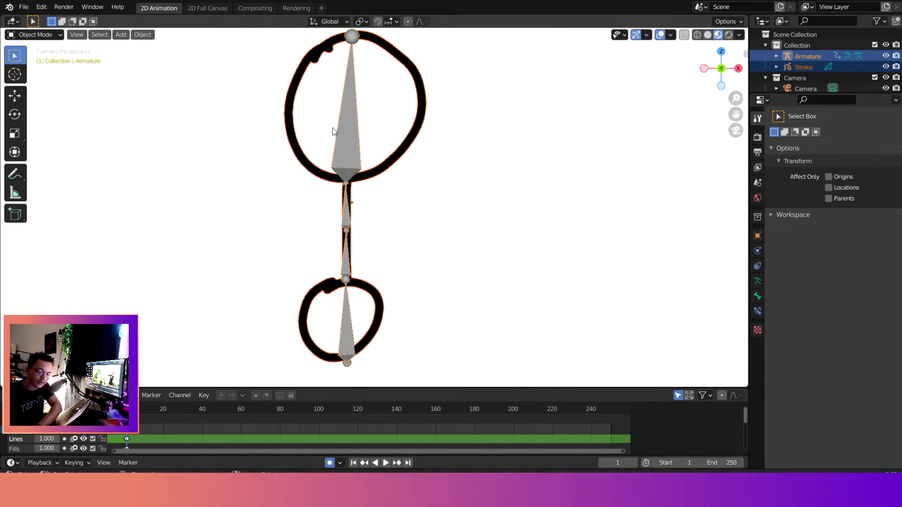
{"action": "key", "text": "ctrl+p"}
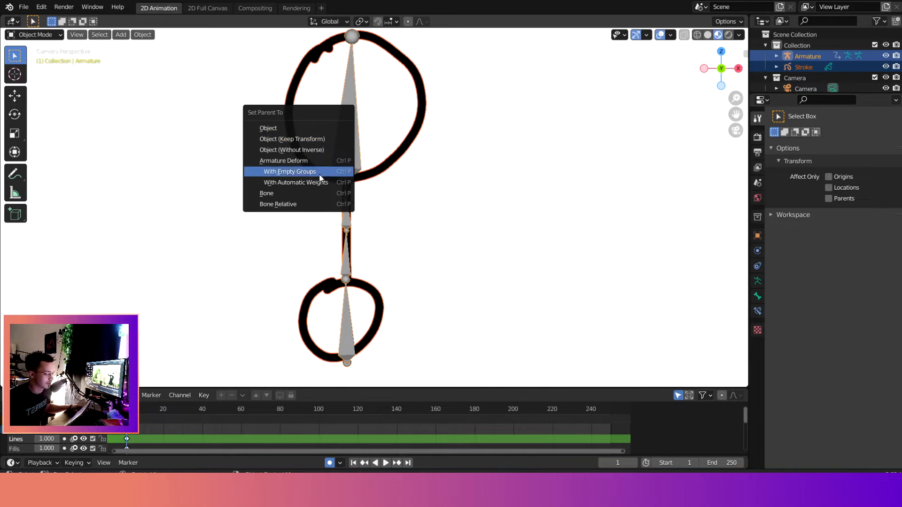
{"action": "left_click", "coordinate": [321, 186]}
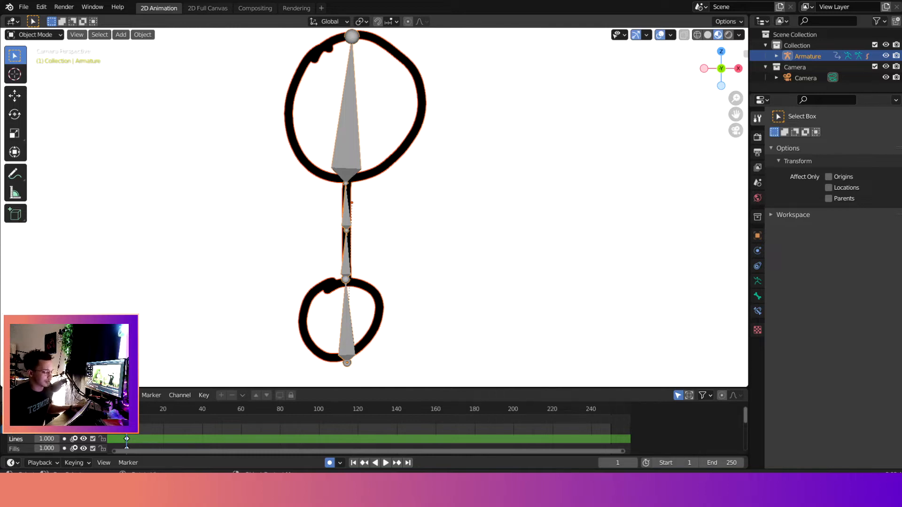
Put the armature in Pose Mode and test-rotate the large circle's bone and the upper line bone, cancelling each rotation.
{"action": "left_click", "coordinate": [18, 34]}
{"action": "left_click", "coordinate": [40, 73]}
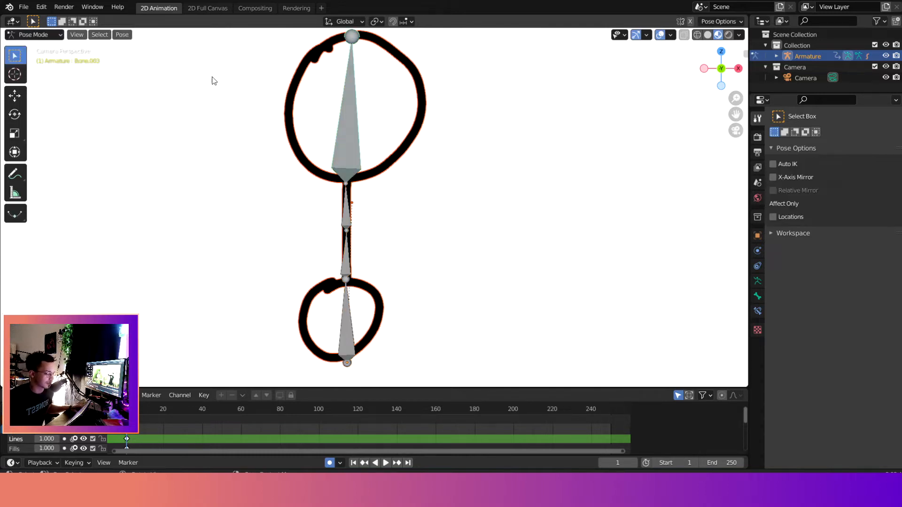
{"action": "key", "text": "r"}
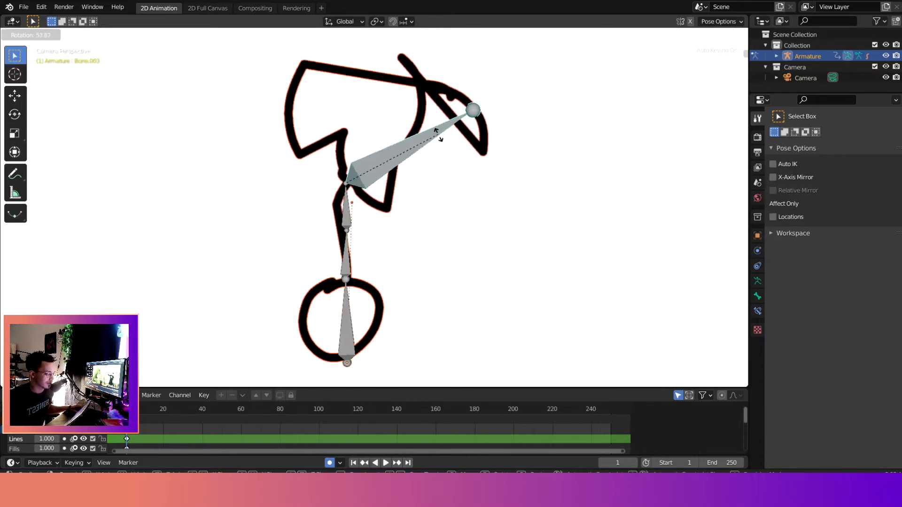
{"action": "right_click", "coordinate": [318, 226]}
{"action": "left_click", "coordinate": [348, 221]}
{"action": "key", "text": "r"}
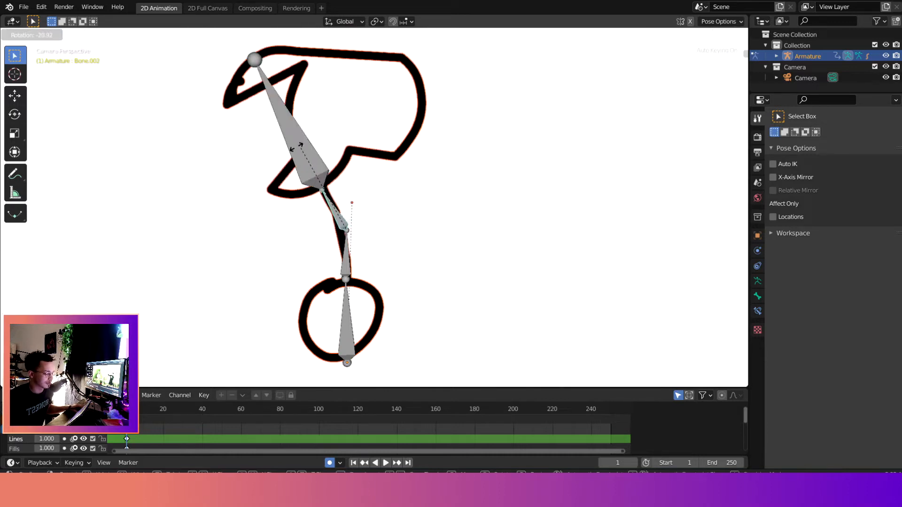
{"action": "right_click", "coordinate": [368, 249]}
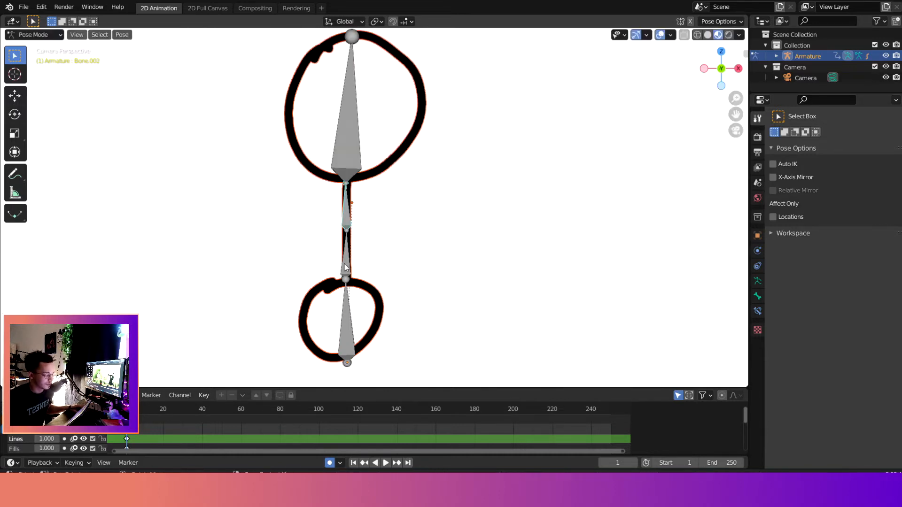
Test-rotate the lower line bone, the small circle's bone and the large circle's bone again, cancelling each rotation.
{"action": "key", "text": "r"}
{"action": "right_click", "coordinate": [258, 217]}
{"action": "left_click", "coordinate": [347, 307]}
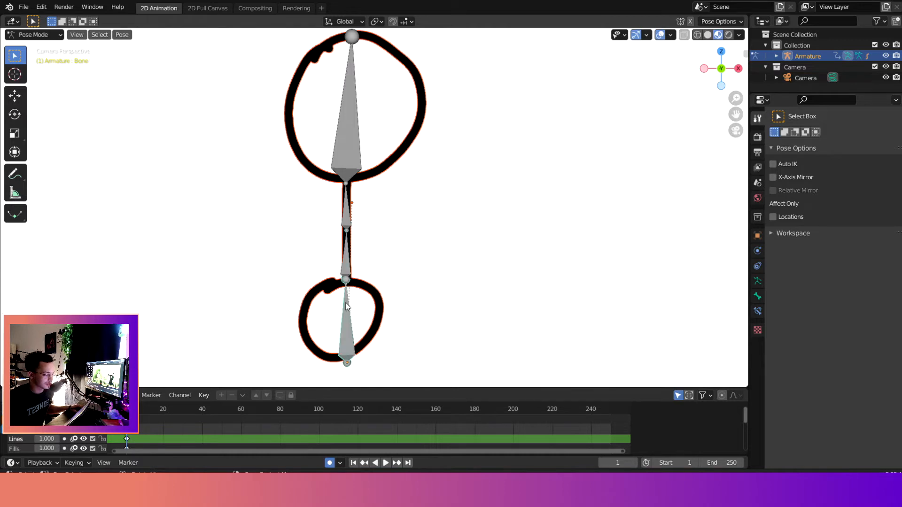
{"action": "key", "text": "r"}
{"action": "right_click", "coordinate": [284, 115]}
{"action": "left_click", "coordinate": [346, 127]}
{"action": "key", "text": "r"}
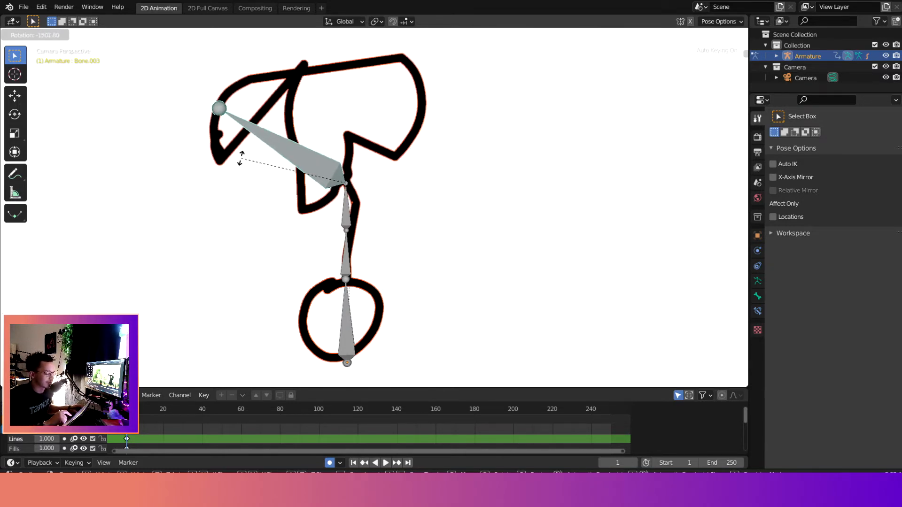
{"action": "right_click", "coordinate": [241, 208]}
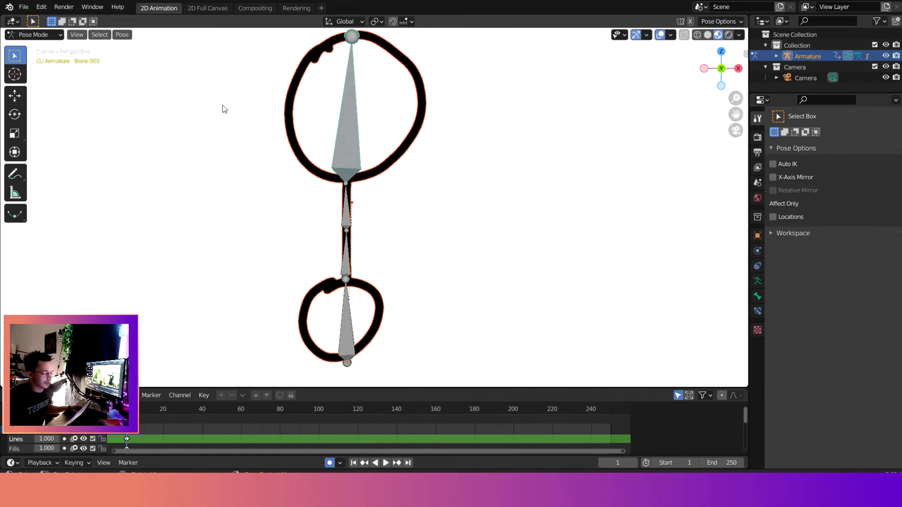
Return the armature to Object Mode.
{"action": "key", "text": "Tab"}
{"action": "left_click", "coordinate": [48, 36]}
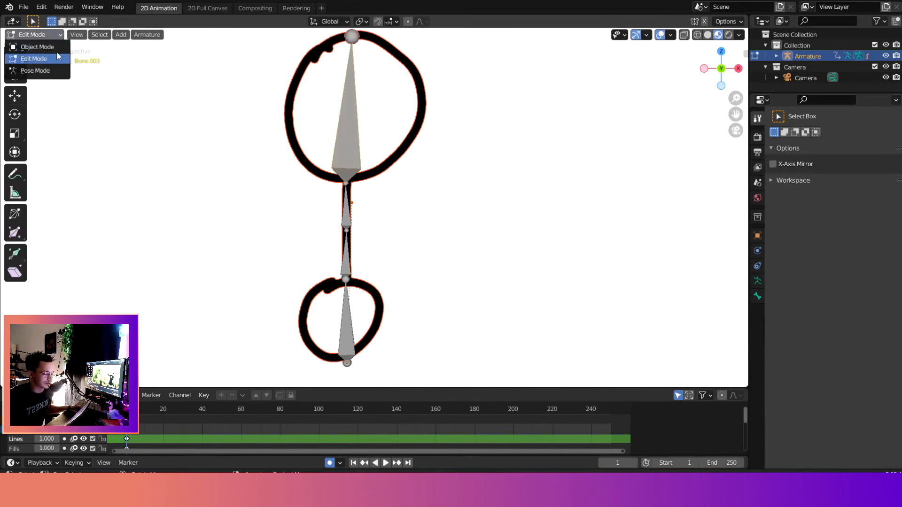
{"action": "left_click", "coordinate": [50, 47]}
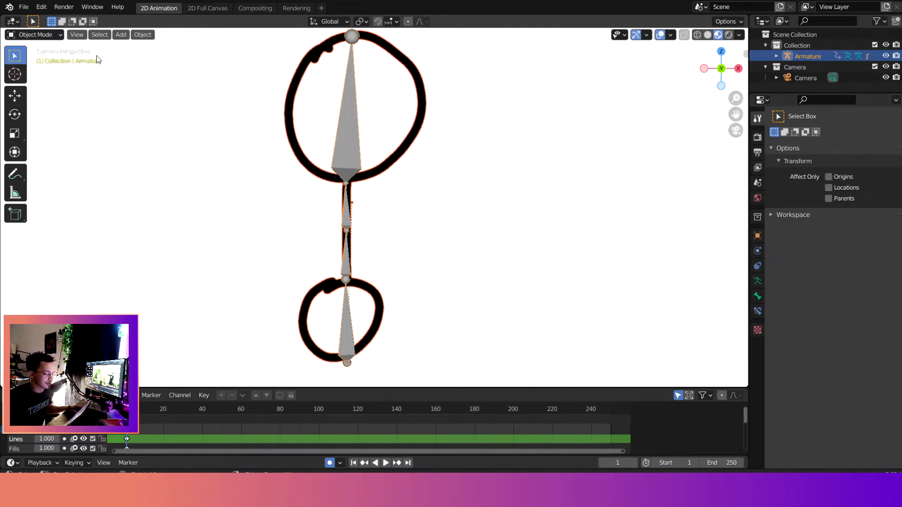
{"action": "left_click", "coordinate": [35, 34]}
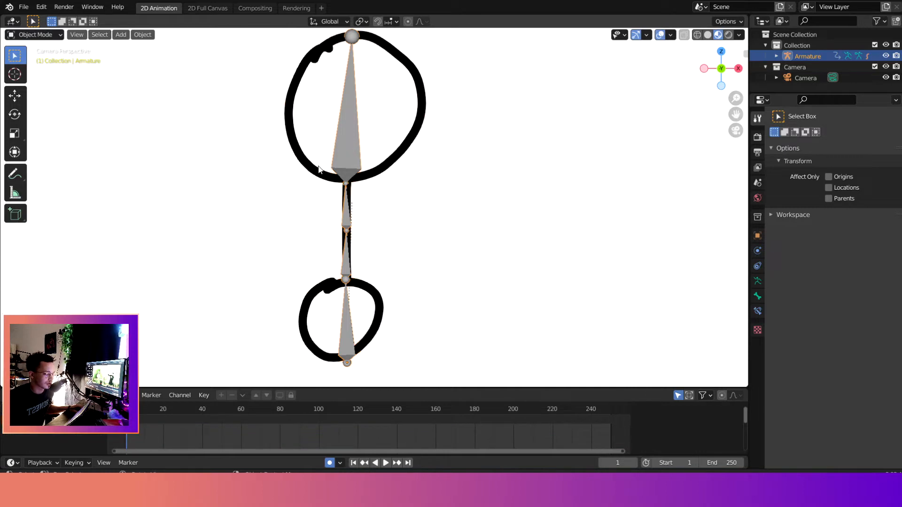
Select the armature and the stroke drawing together, with the drawing active, and switch to Weight Paint mode.
{"action": "left_click", "coordinate": [304, 163]}
{"action": "left_click", "coordinate": [37, 35]}
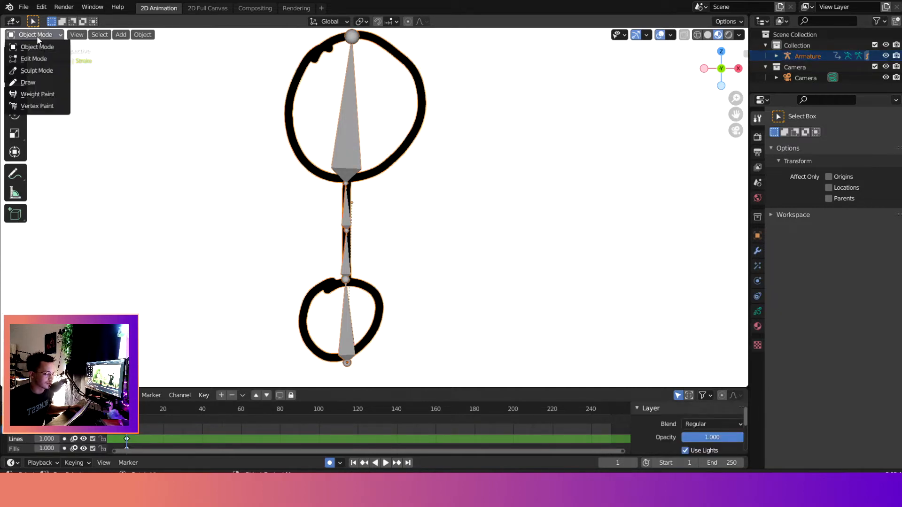
{"action": "left_click", "coordinate": [346, 136]}
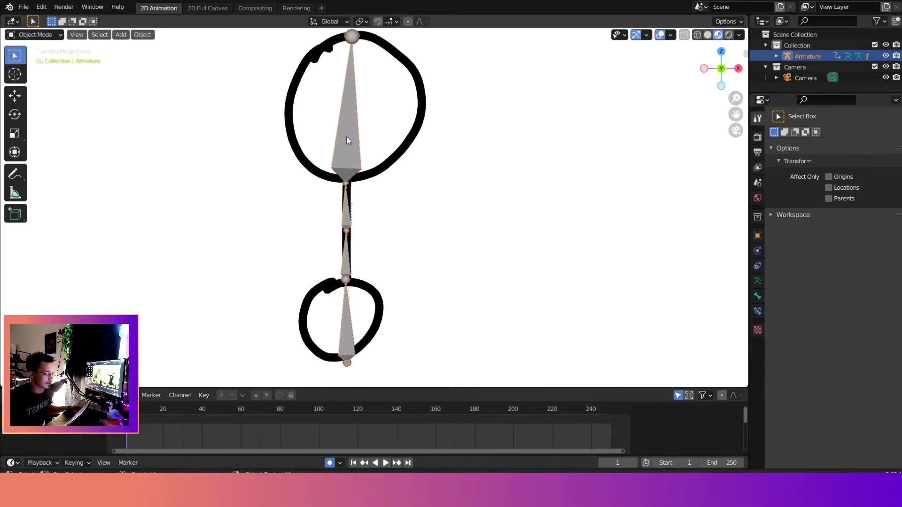
{"action": "left_click", "coordinate": [291, 124], "text": "shift"}
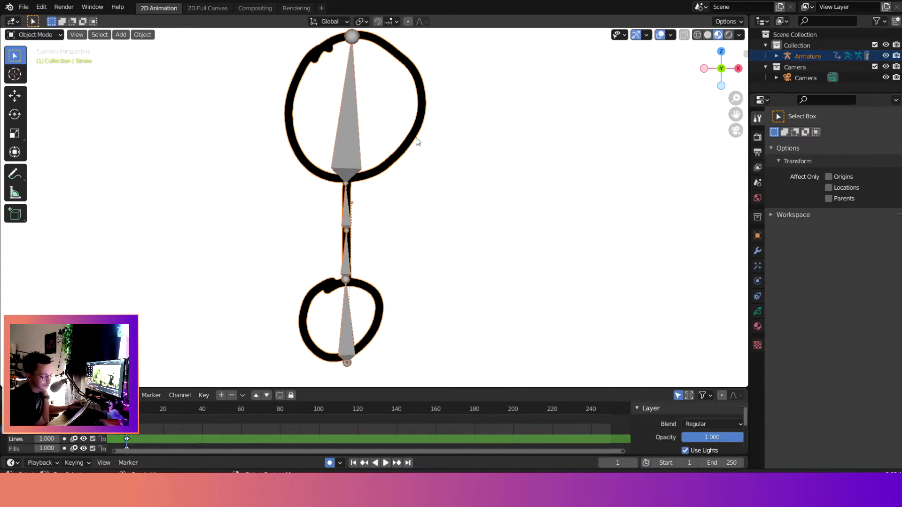
{"action": "left_click", "coordinate": [36, 34]}
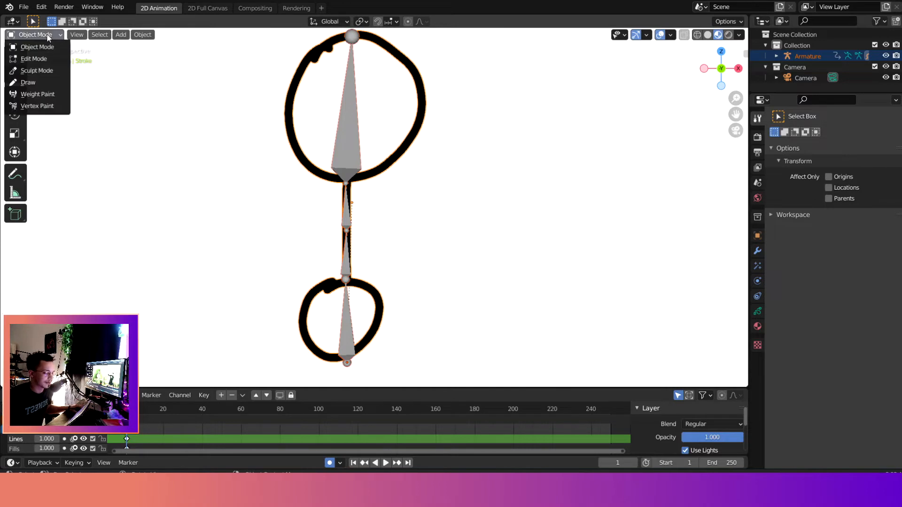
{"action": "left_click", "coordinate": [35, 96]}
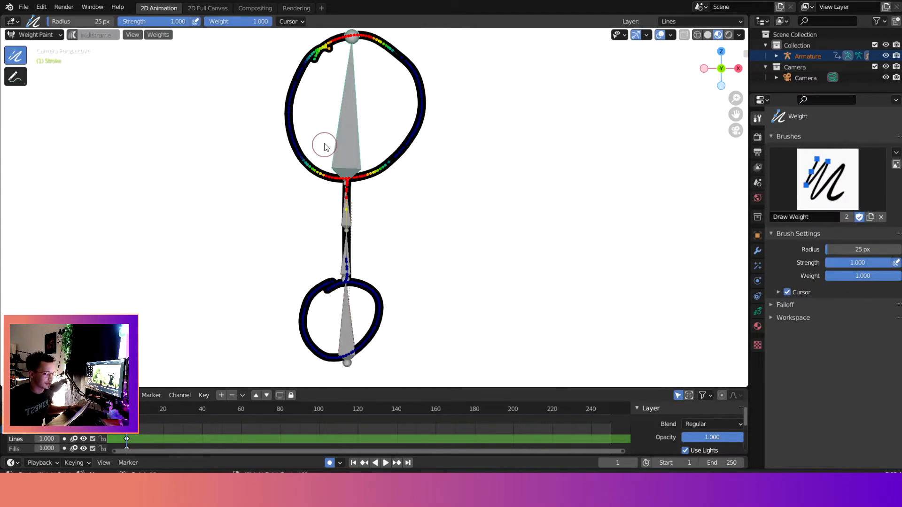
Inspect the automatic weights on the drawing by selecting the armature's bones one after another.
{"action": "scroll", "coordinate": [318, 126], "scroll_direction": "up", "scroll_amount": 2}
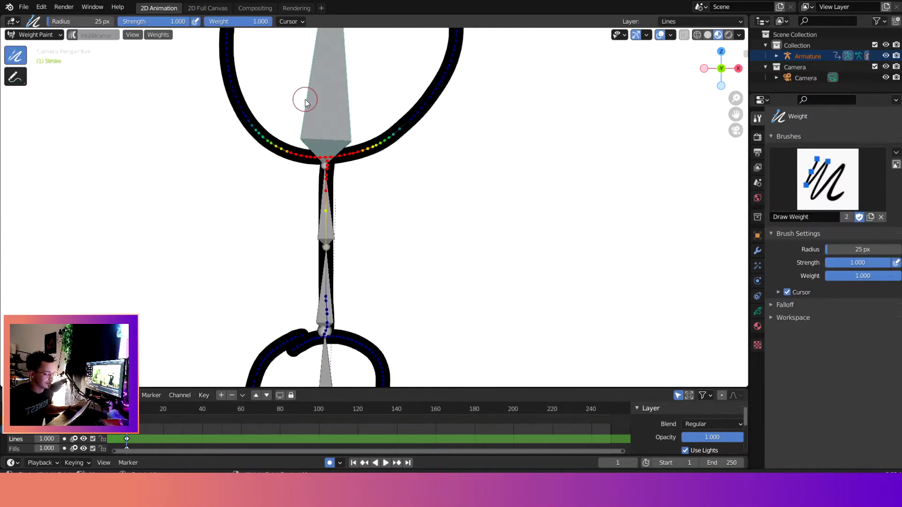
{"action": "scroll", "coordinate": [296, 103], "scroll_direction": "up", "scroll_amount": 2}
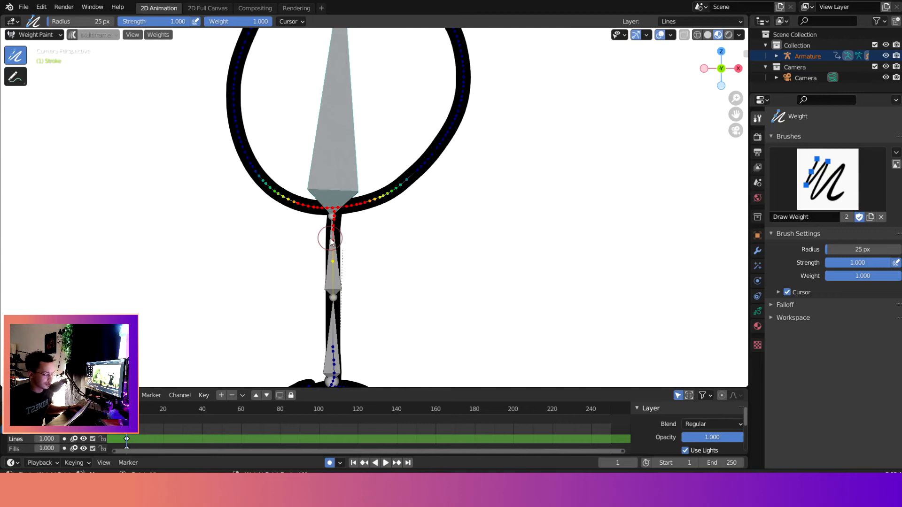
{"action": "left_click", "coordinate": [324, 272], "text": "ctrl"}
{"action": "left_click", "coordinate": [343, 151], "text": "ctrl"}
{"action": "scroll", "coordinate": [342, 157], "scroll_direction": "down", "scroll_amount": 4}
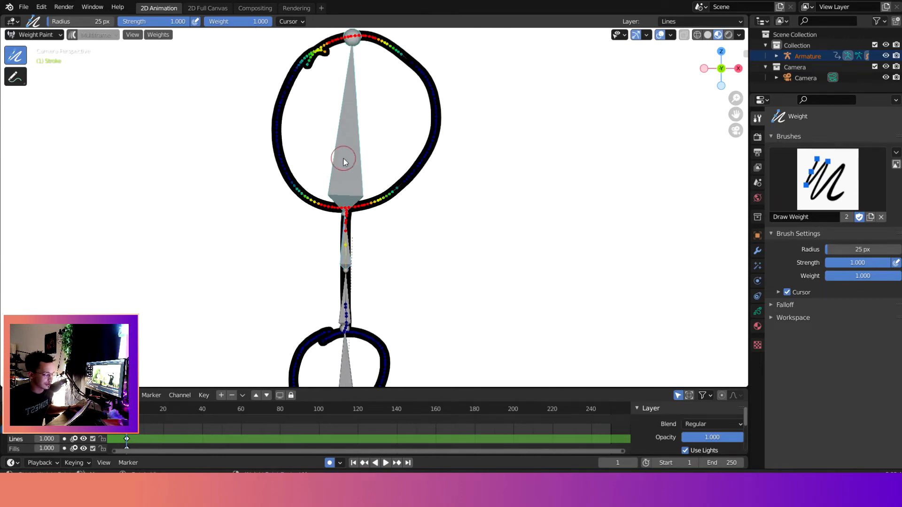
{"action": "left_click", "coordinate": [353, 278], "text": "ctrl"}
{"action": "left_click", "coordinate": [354, 326], "text": "ctrl"}
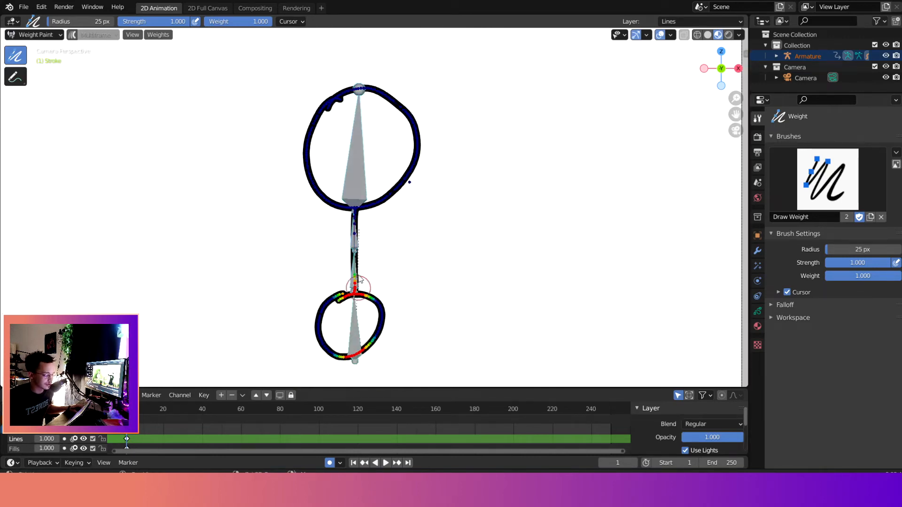
Paint full weight around the whole large circle for its bone, using a 60 px brush at strength and weight 1.000.
{"action": "left_click", "coordinate": [345, 167], "text": "ctrl"}
{"action": "scroll", "coordinate": [325, 113], "scroll_direction": "up", "scroll_amount": 2}
{"action": "middle_click_drag", "start_coordinate": [328, 92], "coordinate": [320, 166], "text": "shift"}
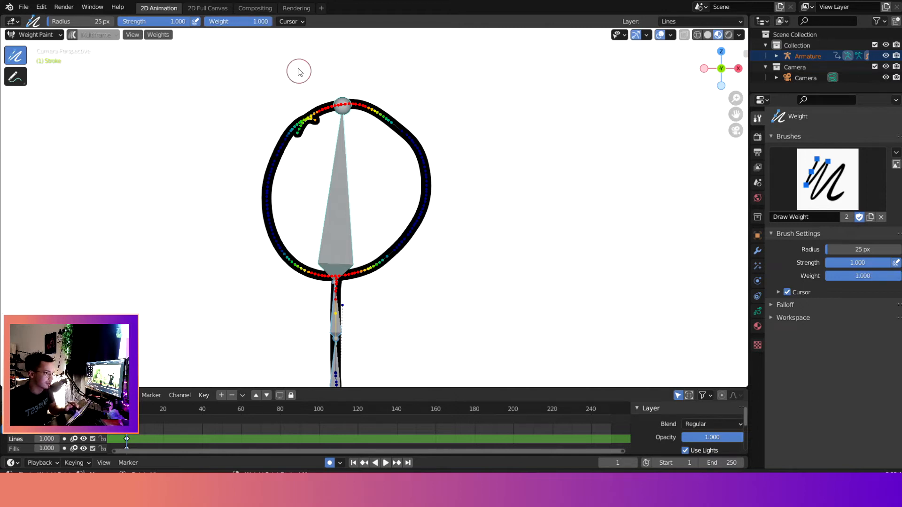
{"action": "key", "text": "f"}
{"action": "left_click", "coordinate": [305, 187]}
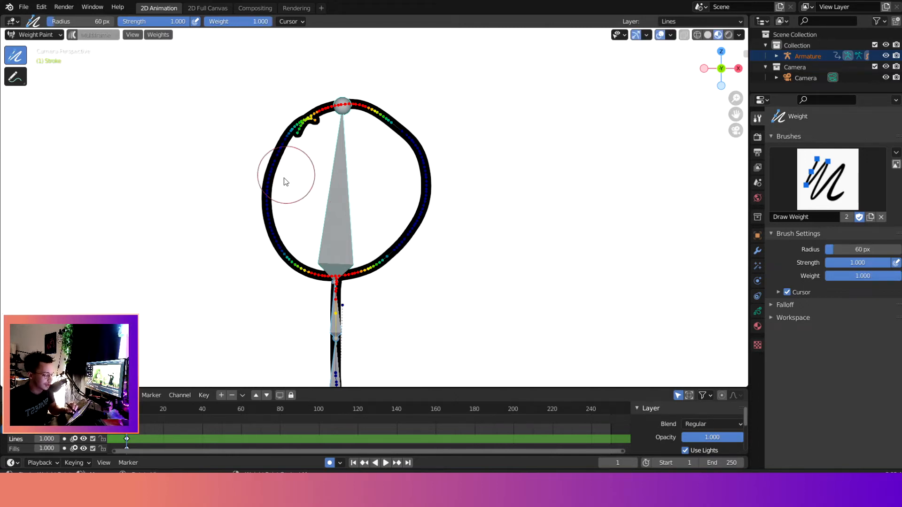
{"action": "mouse_move", "coordinate": [284, 177]}
{"action": "left_mouse_down"}
{"action": "mouse_move", "coordinate": [271, 230]}
{"action": "mouse_move", "coordinate": [271, 177]}
{"action": "mouse_move", "coordinate": [408, 158]}
{"action": "mouse_move", "coordinate": [400, 202]}
{"action": "mouse_move", "coordinate": [419, 212]}
{"action": "mouse_move", "coordinate": [402, 237]}
{"action": "left_mouse_up"}
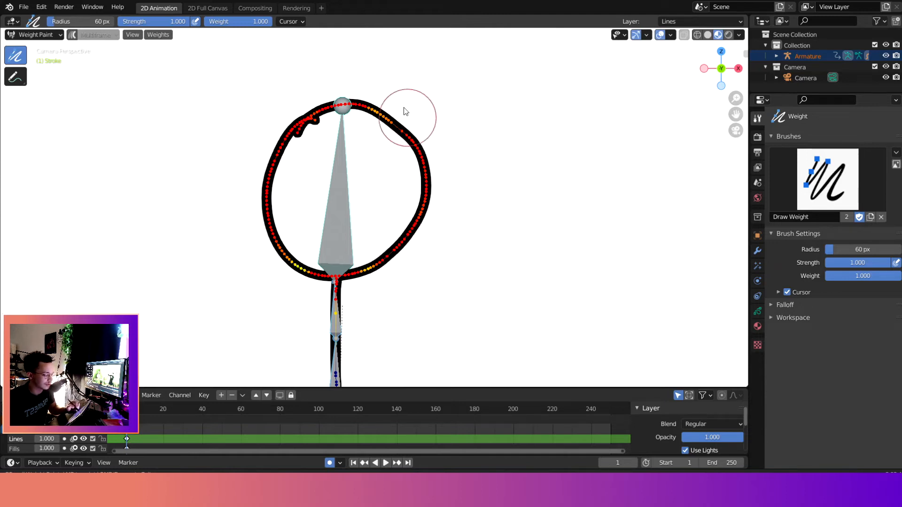
{"action": "mouse_move", "coordinate": [275, 203]}
{"action": "left_mouse_down"}
{"action": "mouse_move", "coordinate": [269, 241]}
{"action": "mouse_move", "coordinate": [329, 105]}
{"action": "mouse_move", "coordinate": [395, 114]}
{"action": "mouse_move", "coordinate": [421, 169]}
{"action": "mouse_move", "coordinate": [402, 232]}
{"action": "mouse_move", "coordinate": [362, 257]}
{"action": "left_mouse_up"}
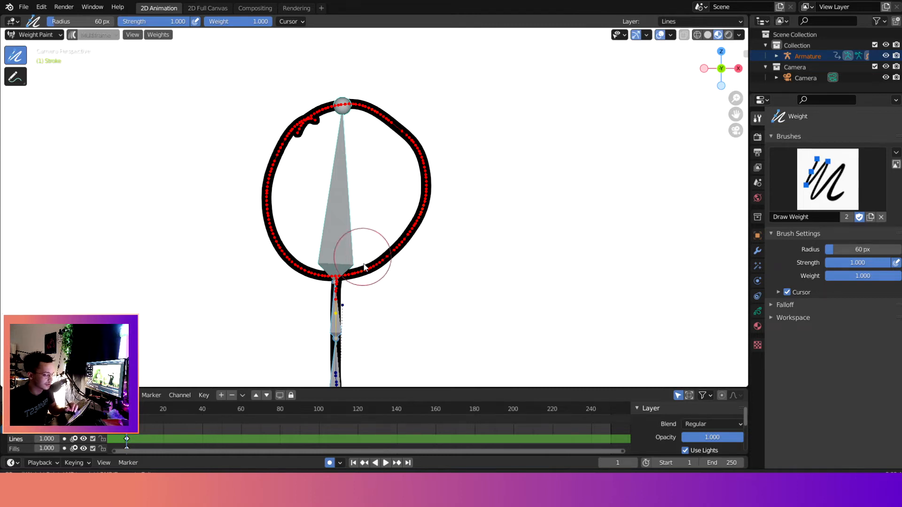
Reduce the large circle bone's weight along the upper part of the connecting line by painting at weight 0.374.
{"action": "scroll", "coordinate": [343, 187], "scroll_direction": "down", "scroll_amount": 5}
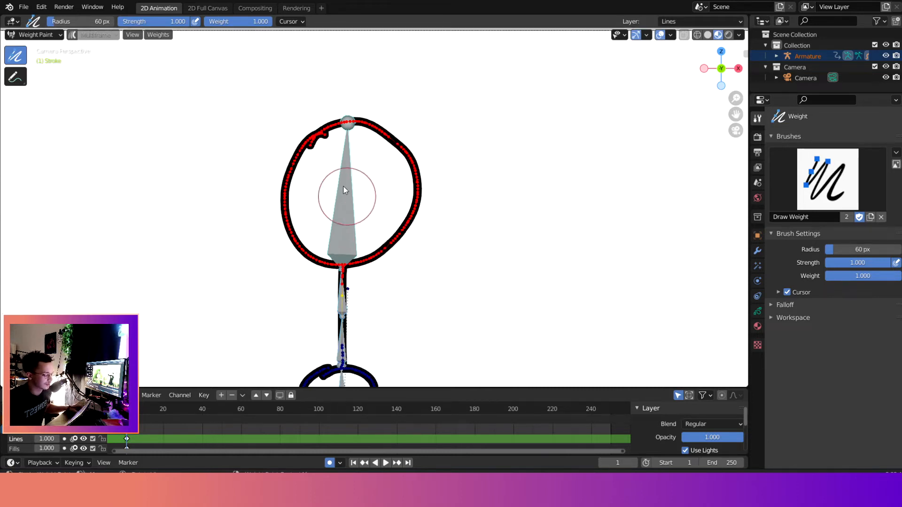
{"action": "scroll", "coordinate": [330, 195], "scroll_direction": "up", "scroll_amount": 4}
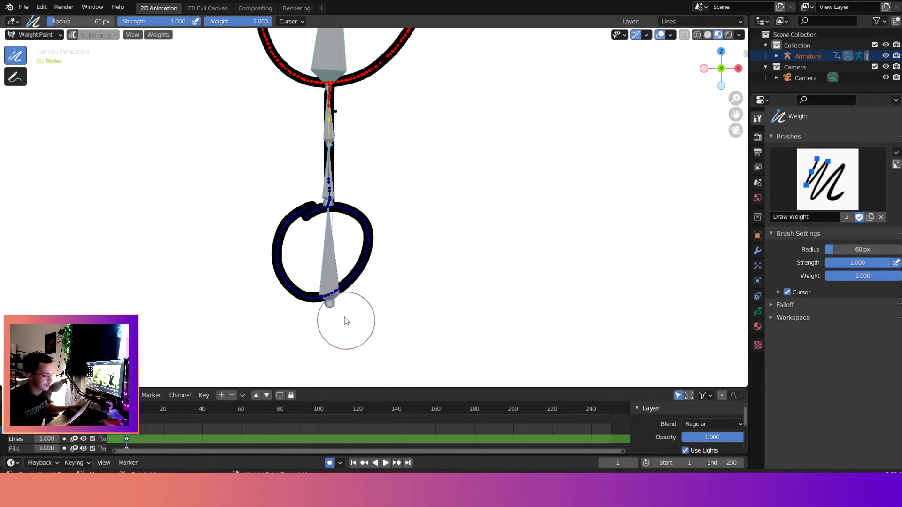
{"action": "scroll", "coordinate": [295, 196], "scroll_direction": "up", "scroll_amount": 1}
{"action": "middle_click_drag", "start_coordinate": [303, 136], "coordinate": [322, 202], "text": "shift"}
{"action": "scroll", "coordinate": [348, 181], "scroll_direction": "up", "scroll_amount": 4}
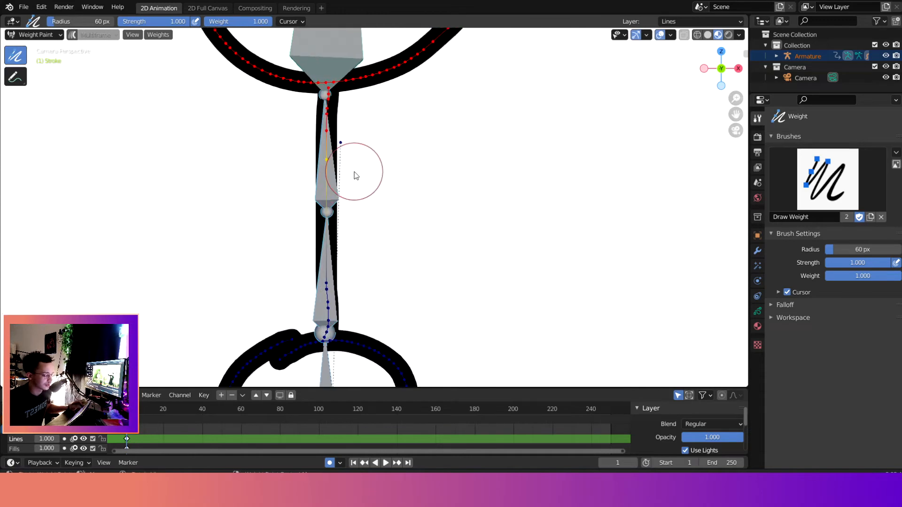
{"action": "middle_click_drag", "start_coordinate": [352, 152], "coordinate": [376, 218], "text": "shift"}
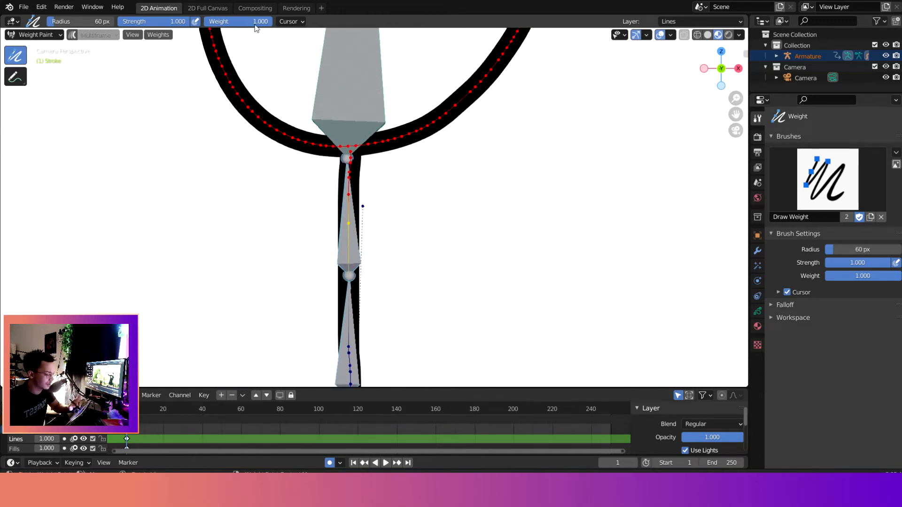
{"action": "mouse_move", "coordinate": [249, 24]}
{"action": "left_mouse_down"}
{"action": "mouse_move", "coordinate": [227, 43]}
{"action": "mouse_move", "coordinate": [224, 34]}
{"action": "left_mouse_up"}
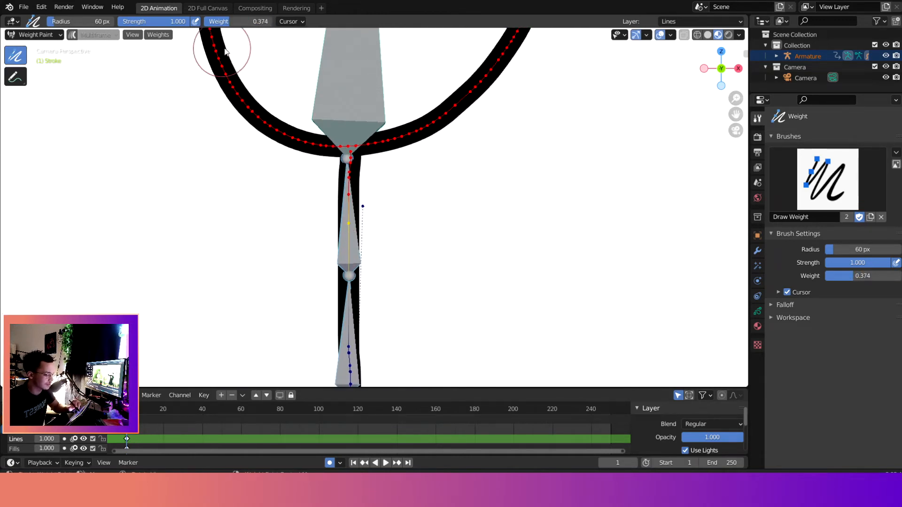
{"action": "mouse_move", "coordinate": [366, 186]}
{"action": "left_mouse_down"}
{"action": "mouse_move", "coordinate": [348, 188]}
{"action": "mouse_move", "coordinate": [351, 180]}
{"action": "mouse_move", "coordinate": [354, 238]}
{"action": "left_mouse_up"}
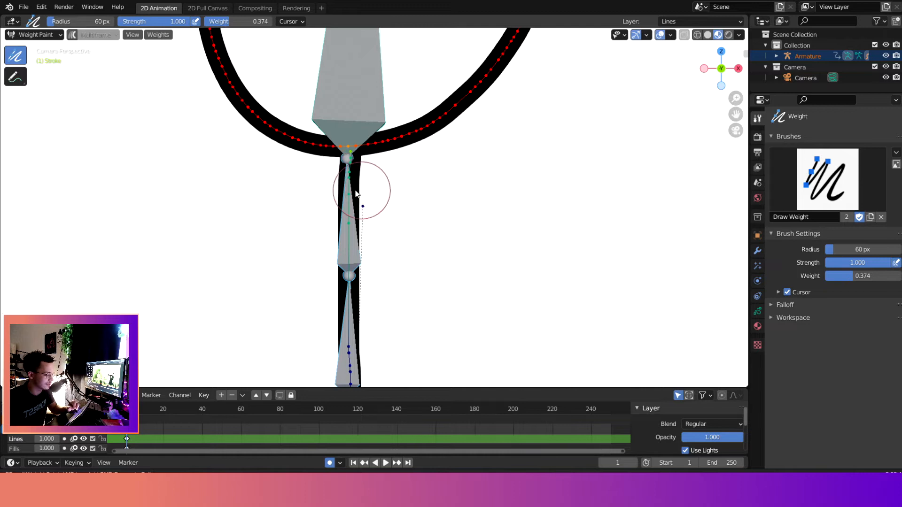
{"action": "scroll", "coordinate": [362, 167], "scroll_direction": "down", "scroll_amount": 4}
{"action": "scroll", "coordinate": [382, 190], "scroll_direction": "up", "scroll_amount": 3}
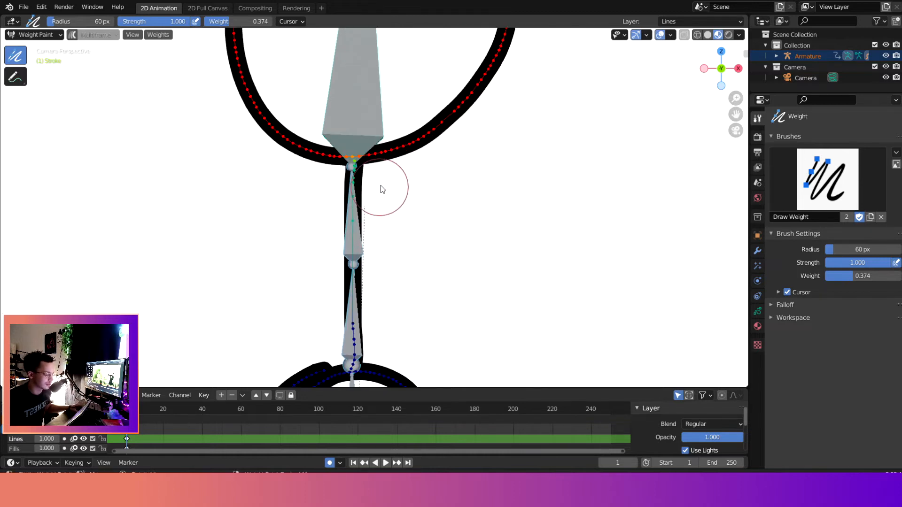
{"action": "scroll", "coordinate": [382, 190], "scroll_direction": "down", "scroll_amount": 3}
{"action": "scroll", "coordinate": [347, 193], "scroll_direction": "up", "scroll_amount": 3}
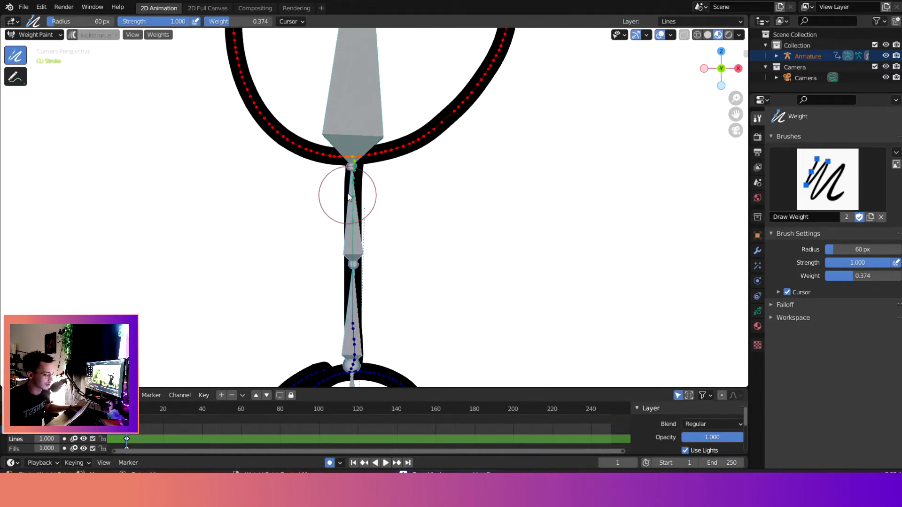
Select the upper line bone and lower its weight on the bottom of the large circle, painting at weight 0.374 and 0.150.
{"action": "left_click", "coordinate": [354, 238], "text": "ctrl"}
{"action": "scroll", "coordinate": [361, 206], "scroll_direction": "up", "scroll_amount": 1}
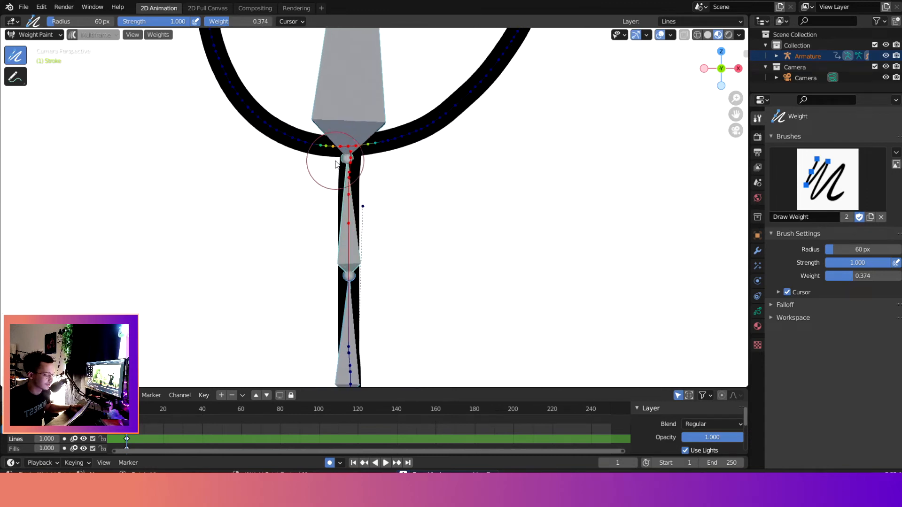
{"action": "mouse_move", "coordinate": [319, 136]}
{"action": "left_mouse_down"}
{"action": "mouse_move", "coordinate": [316, 154]}
{"action": "mouse_move", "coordinate": [382, 145]}
{"action": "mouse_move", "coordinate": [378, 152]}
{"action": "mouse_move", "coordinate": [399, 137]}
{"action": "left_mouse_up"}
{"action": "left_click_drag", "start_coordinate": [229, 21], "coordinate": [213, 38]}
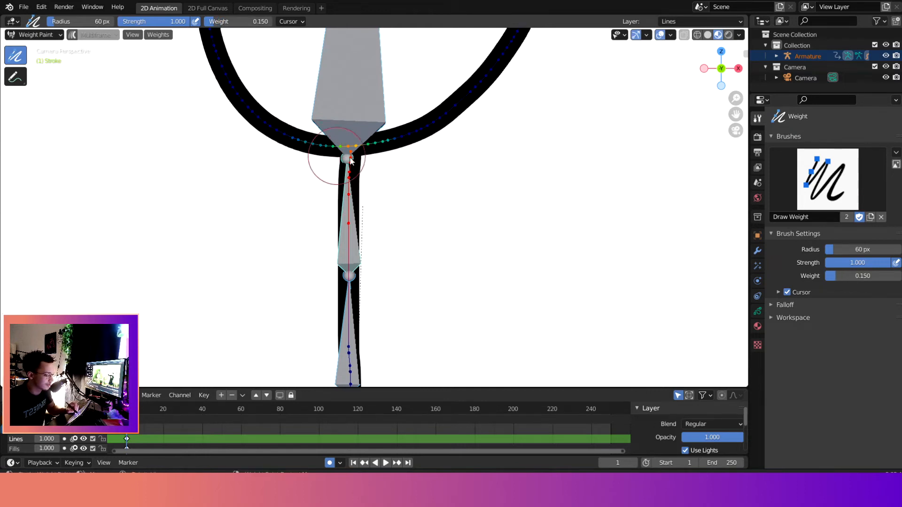
{"action": "left_click_drag", "start_coordinate": [348, 147], "coordinate": [382, 127]}
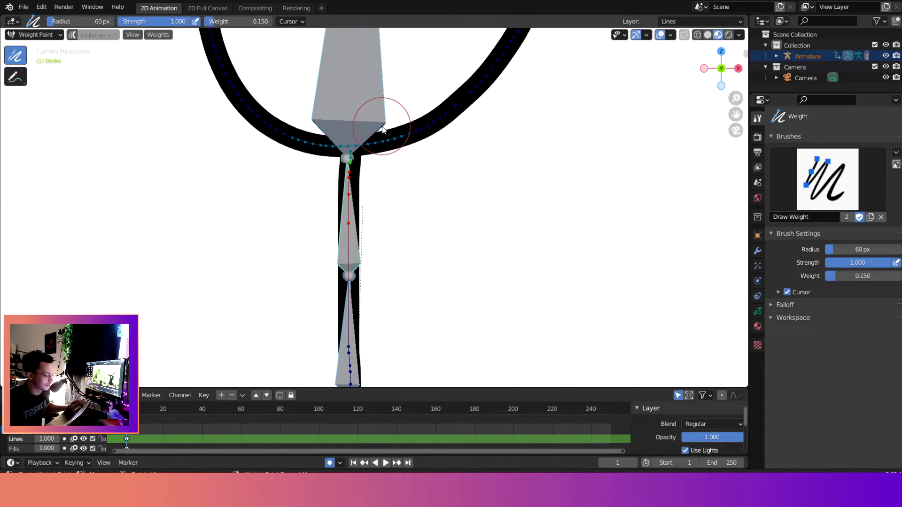
{"action": "scroll", "coordinate": [322, 126], "scroll_direction": "down", "scroll_amount": 1}
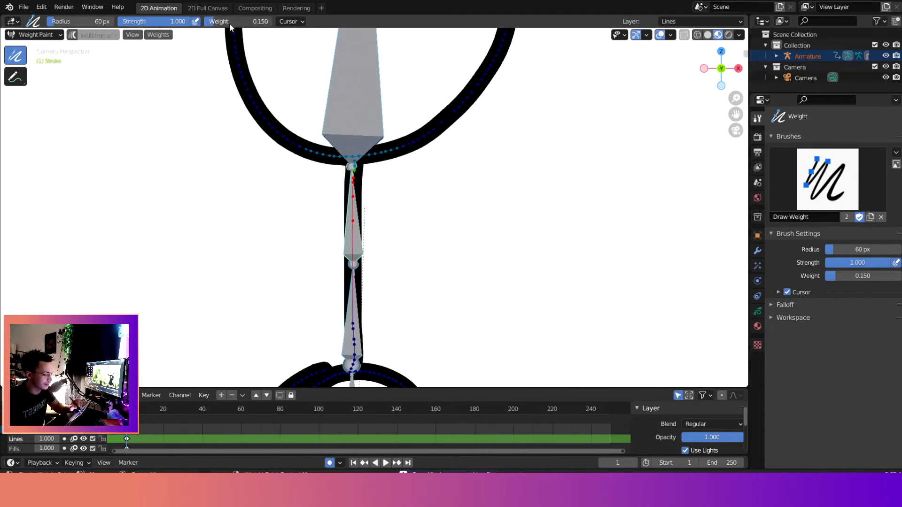
Paint zero weight over the bottom of the large circle for the upper line bone and restore the brush weight to 1.000.
{"action": "left_click_drag", "start_coordinate": [230, 23], "coordinate": [195, 34]}
{"action": "left_click_drag", "start_coordinate": [328, 139], "coordinate": [345, 139]}
{"action": "left_click_drag", "start_coordinate": [237, 21], "coordinate": [268, 21]}
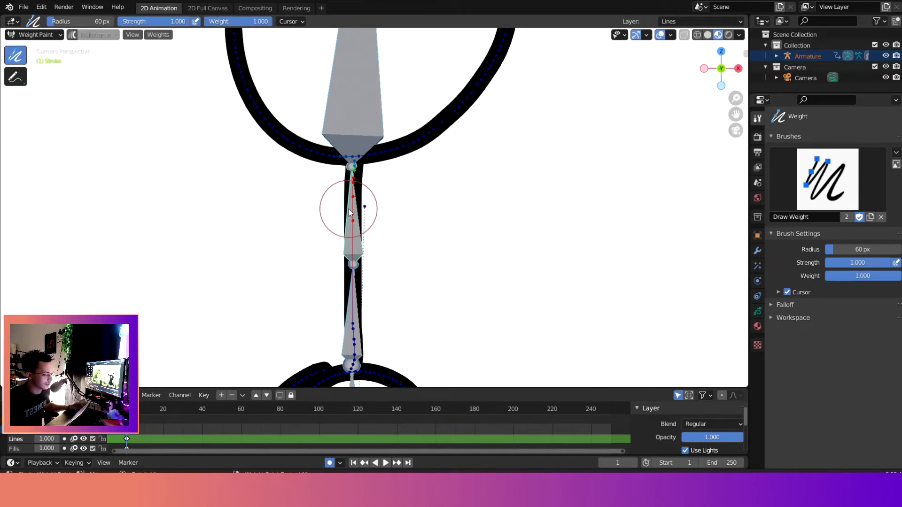
Remove the lower line bone's influence from the upper edge of the small circle by painting at weight 0.000.
{"action": "scroll", "coordinate": [342, 204], "scroll_direction": "down", "scroll_amount": 5}
{"action": "scroll", "coordinate": [384, 190], "scroll_direction": "up", "scroll_amount": 4}
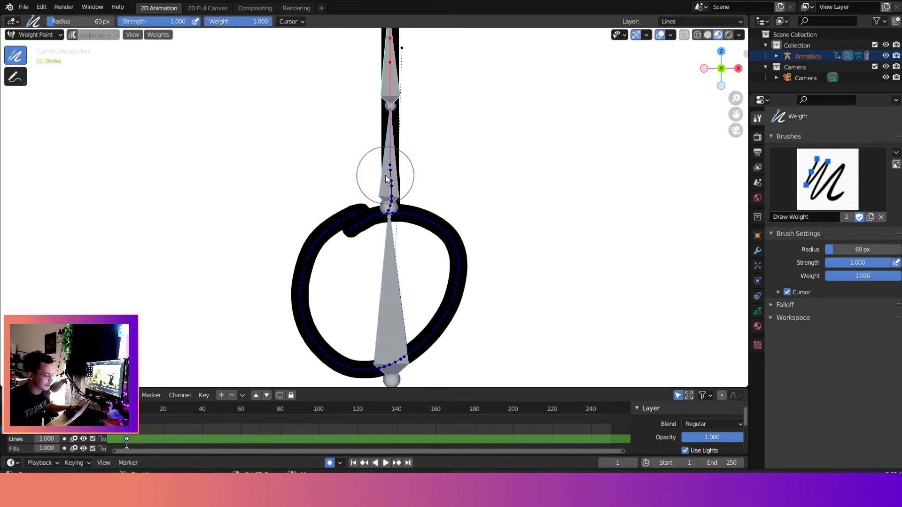
{"action": "scroll", "coordinate": [412, 190], "scroll_direction": "down", "scroll_amount": 5}
{"action": "scroll", "coordinate": [415, 131], "scroll_direction": "up", "scroll_amount": 5}
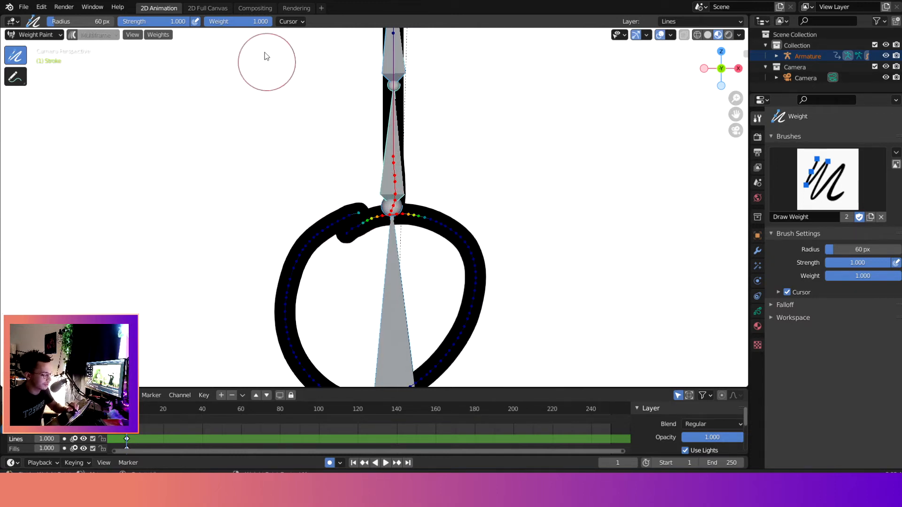
{"action": "left_click_drag", "start_coordinate": [258, 19], "coordinate": [164, 61]}
{"action": "mouse_move", "coordinate": [356, 247]}
{"action": "left_mouse_down"}
{"action": "mouse_move", "coordinate": [351, 221]}
{"action": "mouse_move", "coordinate": [378, 236]}
{"action": "mouse_move", "coordinate": [421, 231]}
{"action": "mouse_move", "coordinate": [459, 248]}
{"action": "left_mouse_up"}
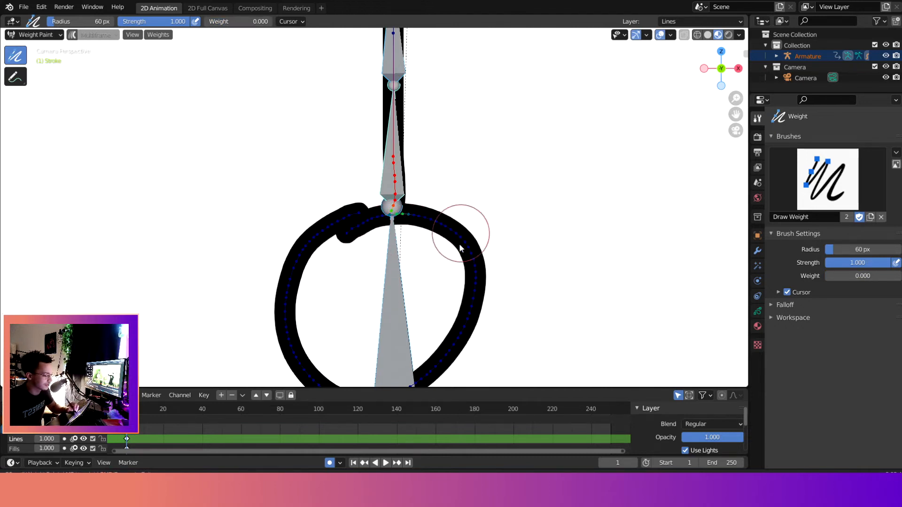
{"action": "scroll", "coordinate": [474, 243], "scroll_direction": "down", "scroll_amount": 5}
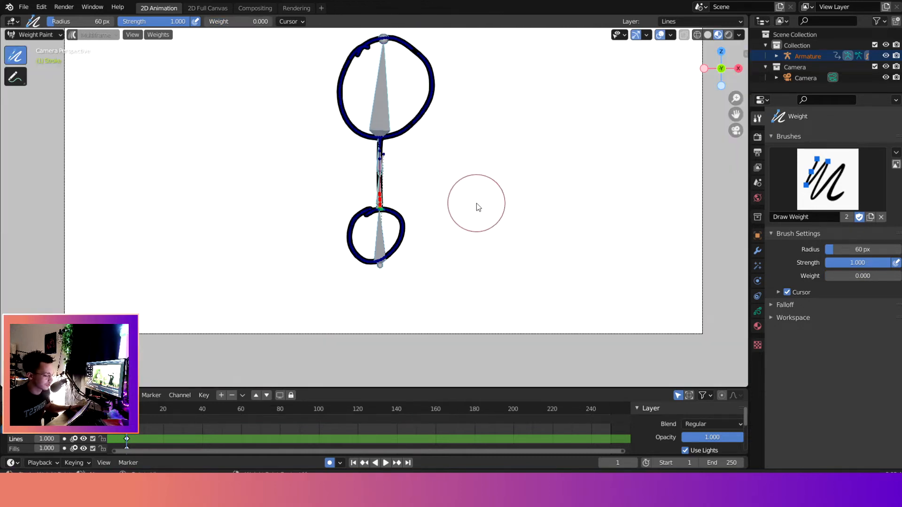
Select the small circle's bone and clear its weight from the connecting line by painting at weight 0.000.
{"action": "scroll", "coordinate": [476, 203], "scroll_direction": "up", "scroll_amount": 3}
{"action": "mouse_move", "coordinate": [227, 22]}
{"action": "left_mouse_down"}
{"action": "mouse_move", "coordinate": [266, 31]}
{"action": "mouse_move", "coordinate": [276, 24]}
{"action": "left_mouse_up"}
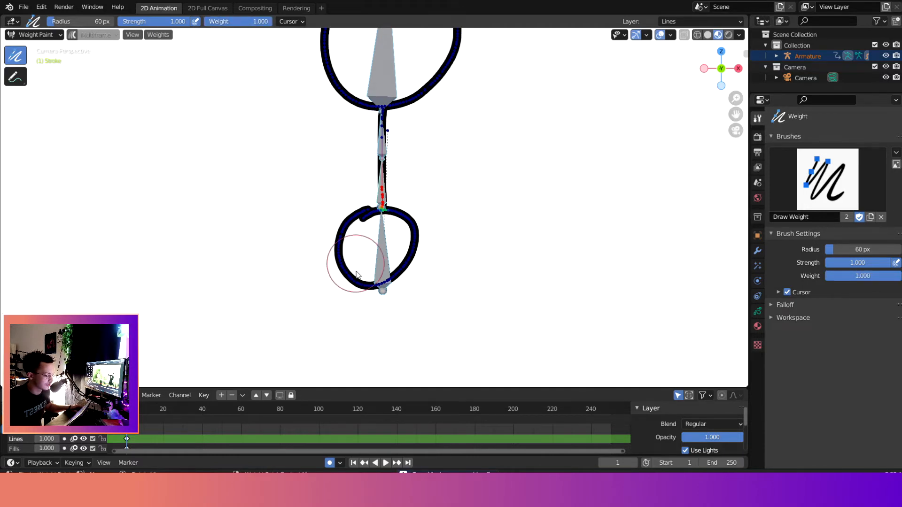
{"action": "left_click", "coordinate": [383, 260], "text": "ctrl"}
{"action": "scroll", "coordinate": [398, 188], "scroll_direction": "up", "scroll_amount": 1}
{"action": "scroll", "coordinate": [398, 192], "scroll_direction": "up", "scroll_amount": 3}
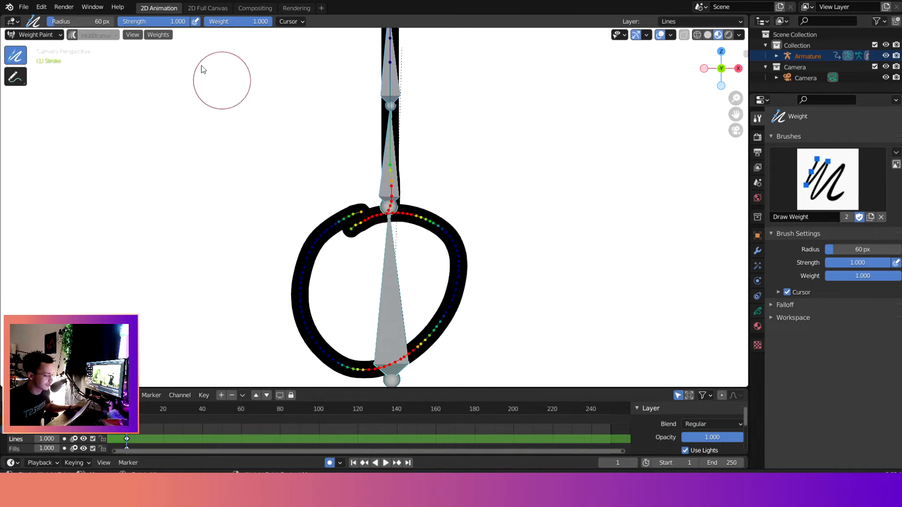
{"action": "left_click_drag", "start_coordinate": [251, 22], "coordinate": [211, 23]}
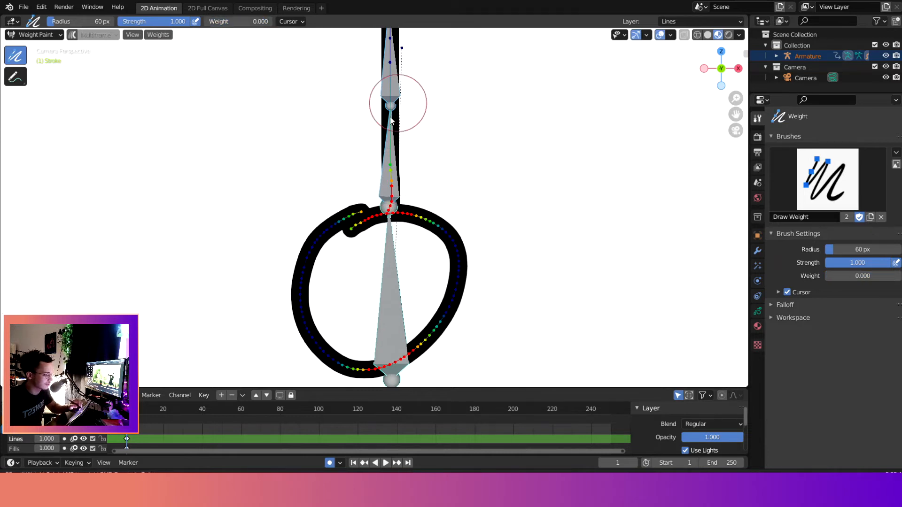
{"action": "mouse_move", "coordinate": [393, 157]}
{"action": "left_mouse_down"}
{"action": "mouse_move", "coordinate": [394, 175]}
{"action": "mouse_move", "coordinate": [386, 175]}
{"action": "left_mouse_up"}
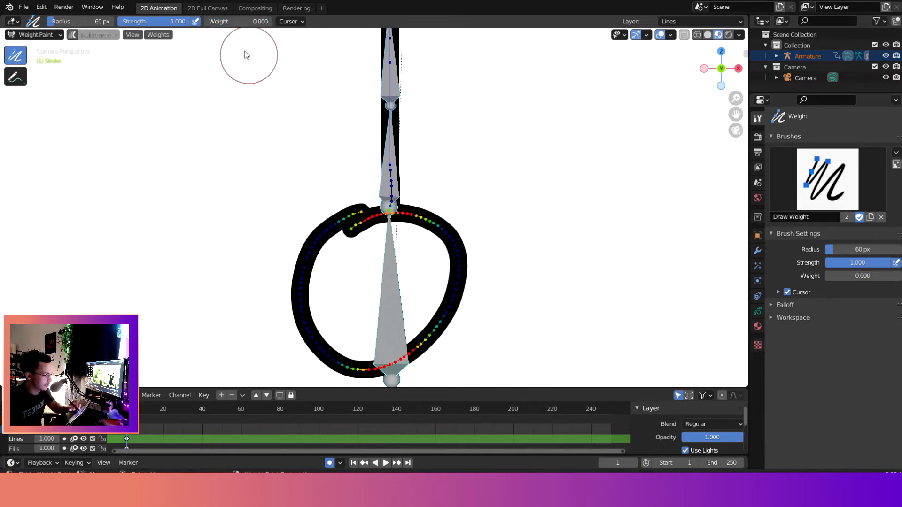
Paint weight 1.000 around the whole small circle for its bone.
{"action": "left_click_drag", "start_coordinate": [214, 21], "coordinate": [273, 22]}
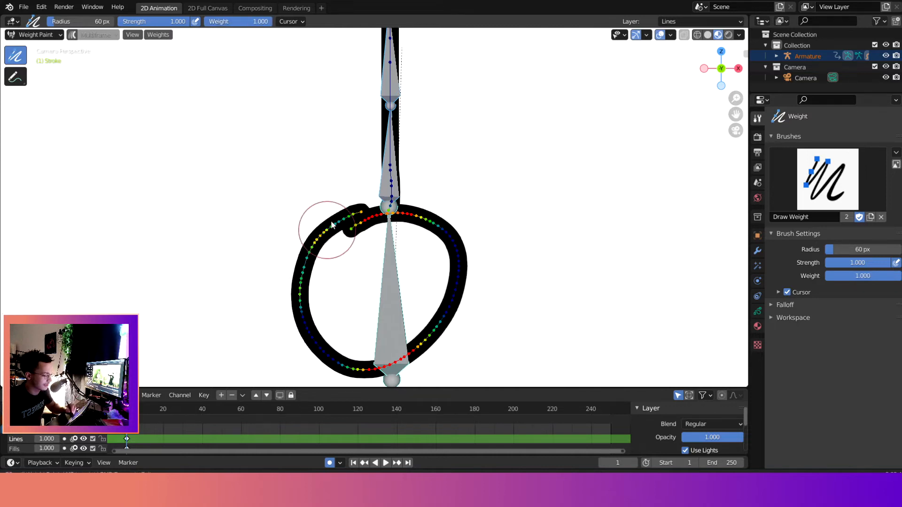
{"action": "mouse_move", "coordinate": [323, 221]}
{"action": "left_mouse_down"}
{"action": "mouse_move", "coordinate": [359, 226]}
{"action": "mouse_move", "coordinate": [312, 332]}
{"action": "mouse_move", "coordinate": [362, 356]}
{"action": "mouse_move", "coordinate": [326, 359]}
{"action": "mouse_move", "coordinate": [433, 322]}
{"action": "mouse_move", "coordinate": [459, 294]}
{"action": "mouse_move", "coordinate": [437, 270]}
{"action": "mouse_move", "coordinate": [435, 202]}
{"action": "mouse_move", "coordinate": [377, 242]}
{"action": "mouse_move", "coordinate": [405, 230]}
{"action": "left_mouse_up"}
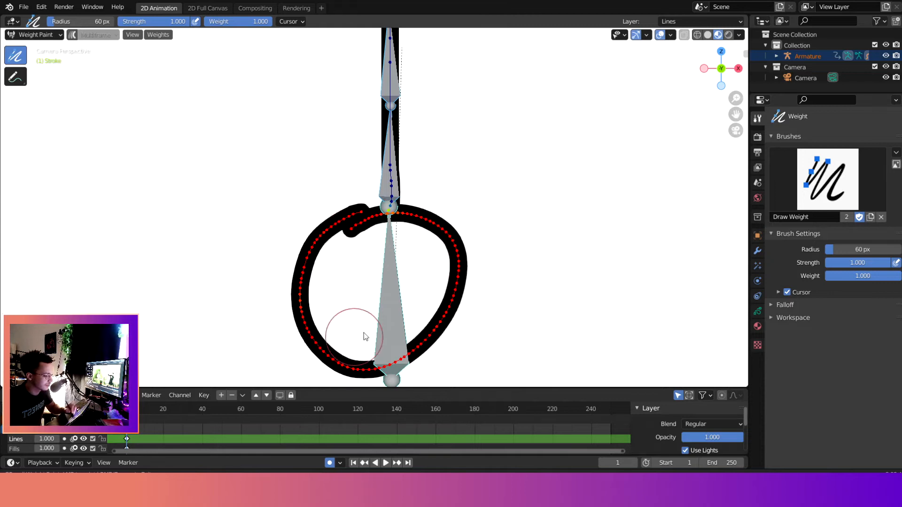
{"action": "scroll", "coordinate": [399, 281], "scroll_direction": "down", "scroll_amount": 5}
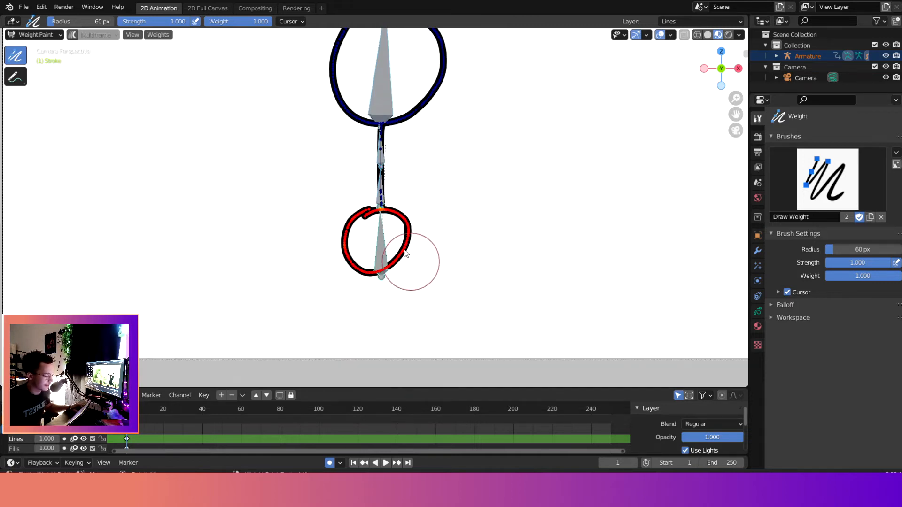
{"action": "scroll", "coordinate": [408, 256], "scroll_direction": "up", "scroll_amount": 1}
{"action": "middle_click_drag", "start_coordinate": [427, 151], "coordinate": [383, 250], "text": "shift"}
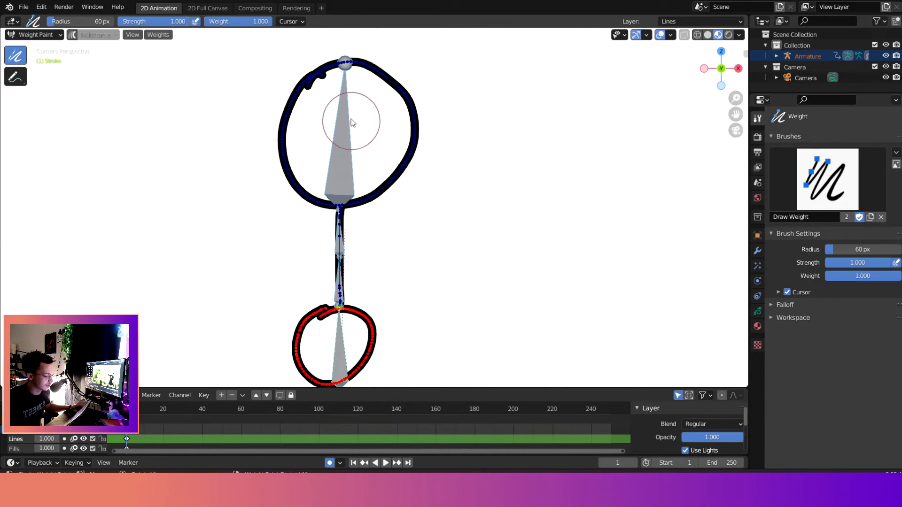
{"action": "scroll", "coordinate": [159, 73], "scroll_direction": "down", "scroll_amount": 3, "text": "shift"}
{"action": "scroll", "coordinate": [328, 161], "scroll_direction": "up", "scroll_amount": 2}
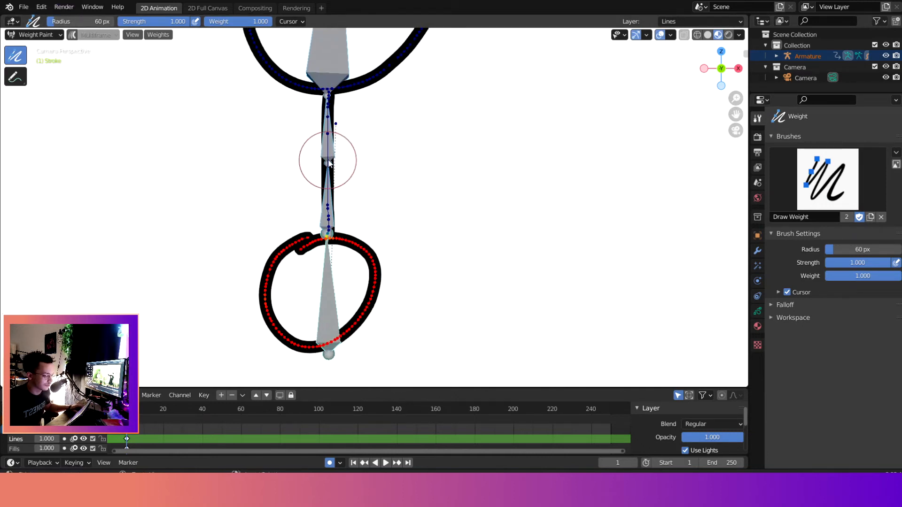
Leave Weight Paint mode for Object Mode and put the armature into Pose Mode.
{"action": "left_click", "coordinate": [43, 35]}
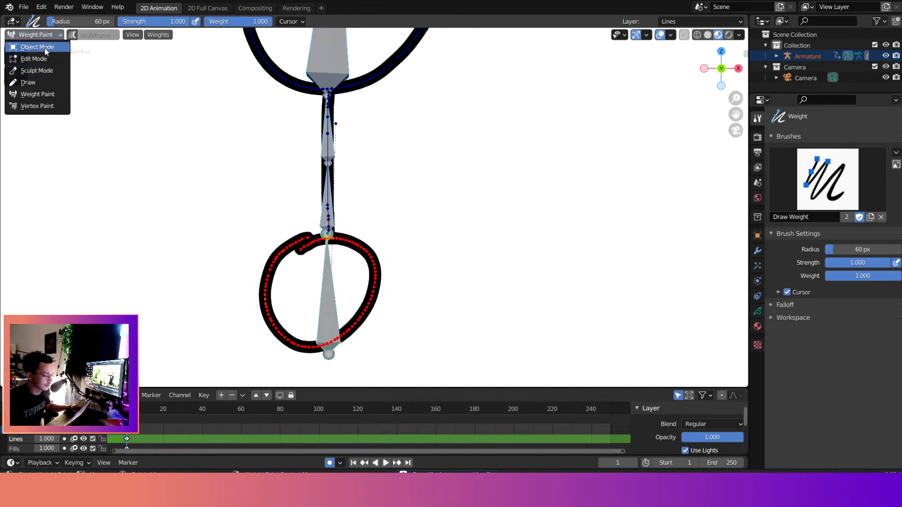
{"action": "left_click", "coordinate": [37, 47]}
{"action": "left_click", "coordinate": [35, 35]}
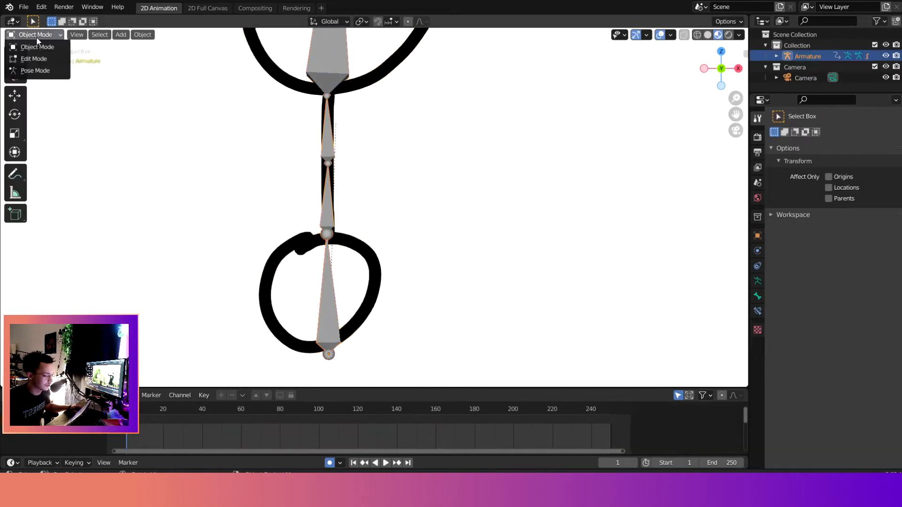
{"action": "left_click", "coordinate": [29, 69]}
{"action": "middle_click_drag", "start_coordinate": [304, 162], "coordinate": [342, 216]}
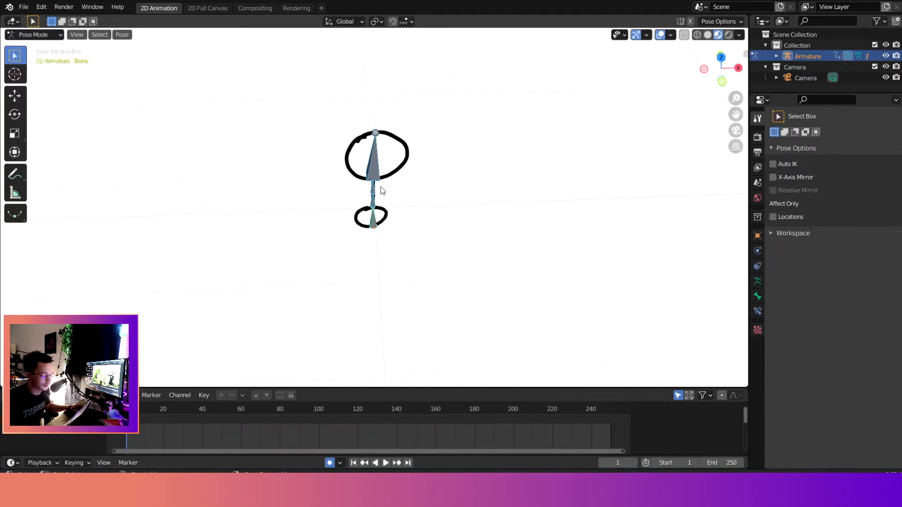
{"action": "key", "text": "KP_0"}
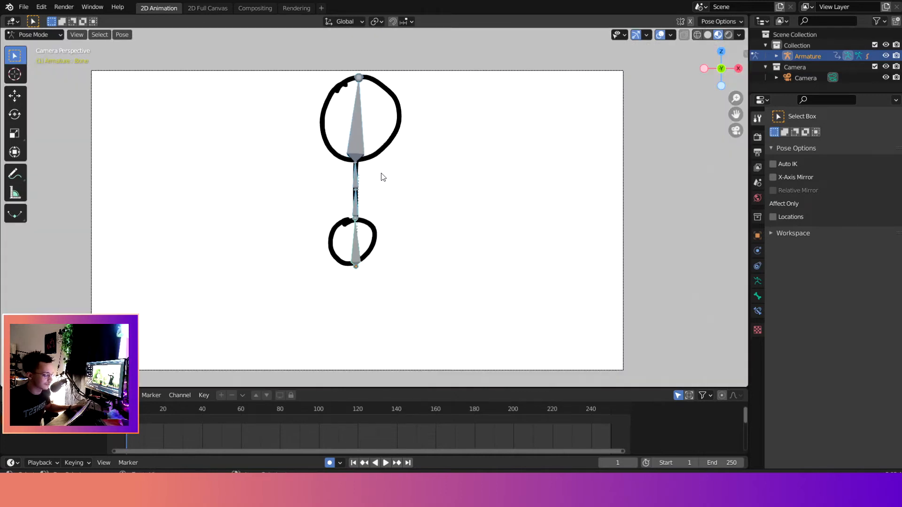
Test the deformation by rotating the large circle's bone and the upper line bone in turn, cancelling each rotation.
{"action": "left_click", "coordinate": [362, 123]}
{"action": "key", "text": "r"}
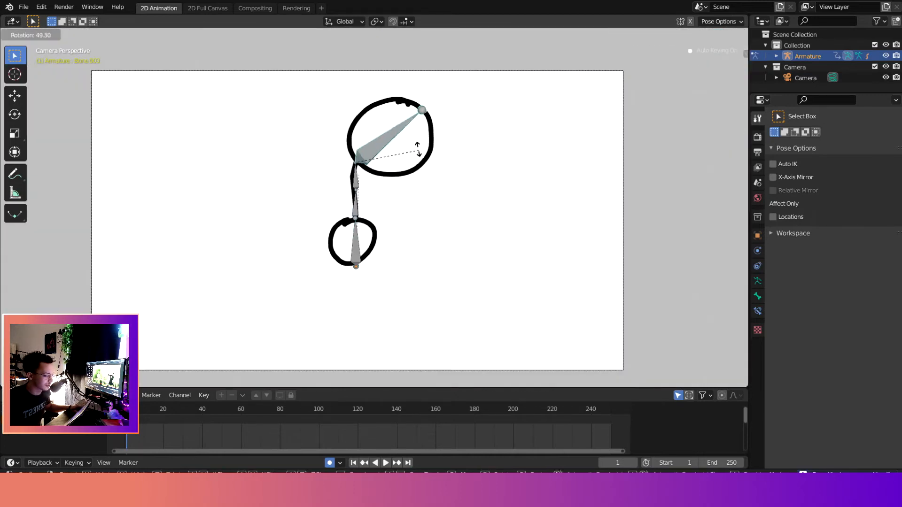
{"action": "right_click", "coordinate": [376, 171]}
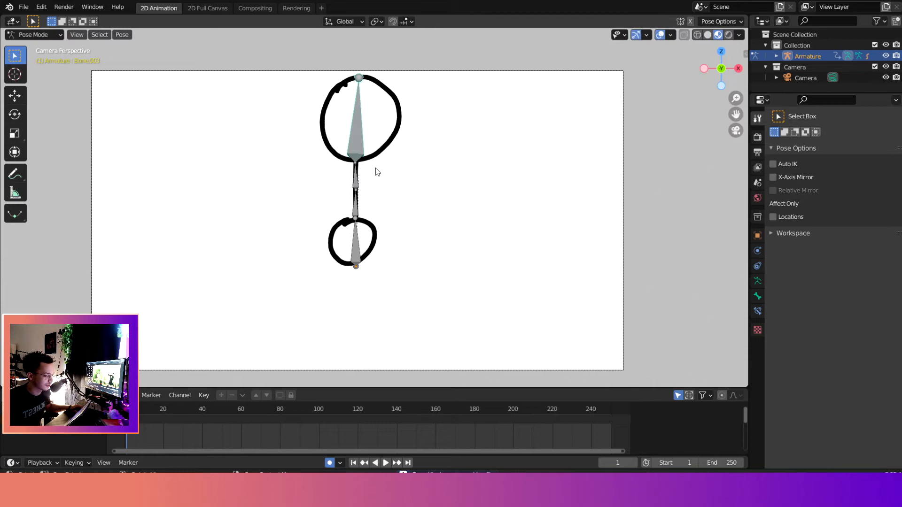
{"action": "left_click", "coordinate": [357, 183]}
{"action": "key", "text": "r"}
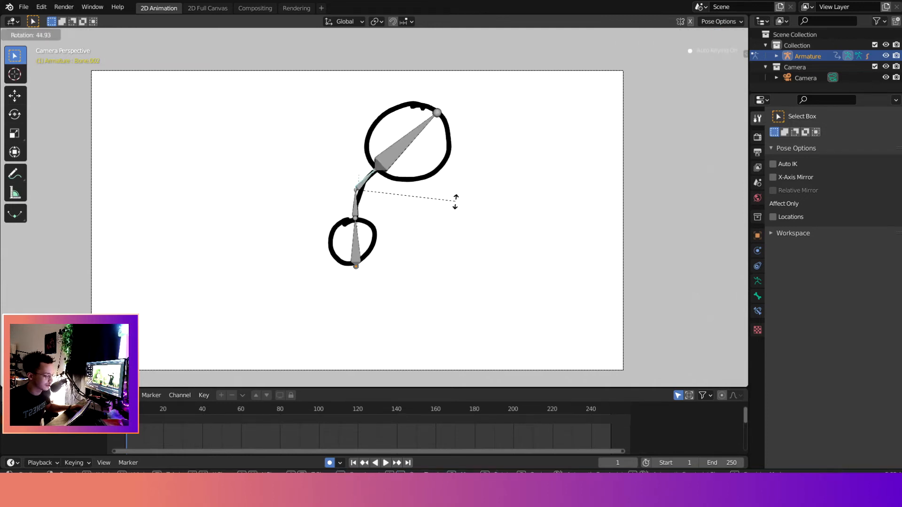
{"action": "right_click", "coordinate": [455, 201]}
Test-rotate the lower line bone, the small circle's bone and the large circle's bone again, cancelling every rotation.
{"action": "left_click", "coordinate": [358, 213]}
{"action": "key", "text": "r"}
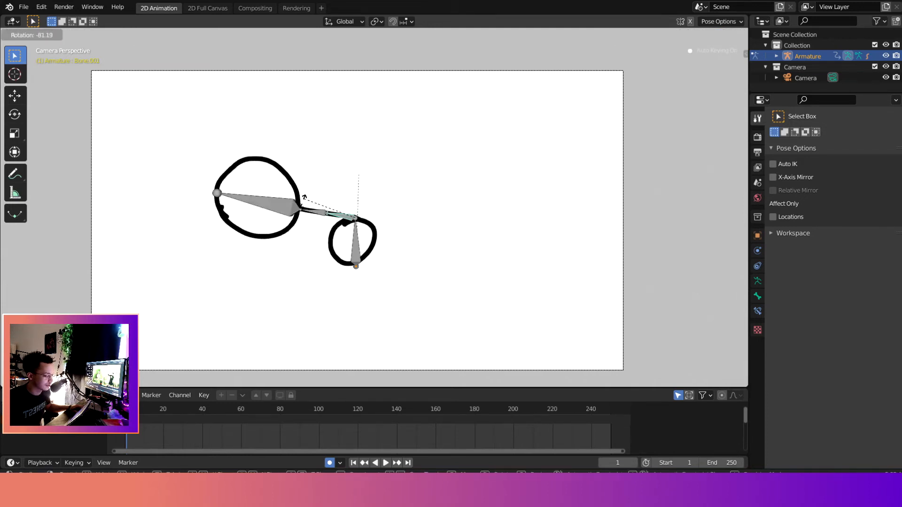
{"action": "right_click", "coordinate": [358, 233]}
{"action": "left_click", "coordinate": [357, 250]}
{"action": "key", "text": "r"}
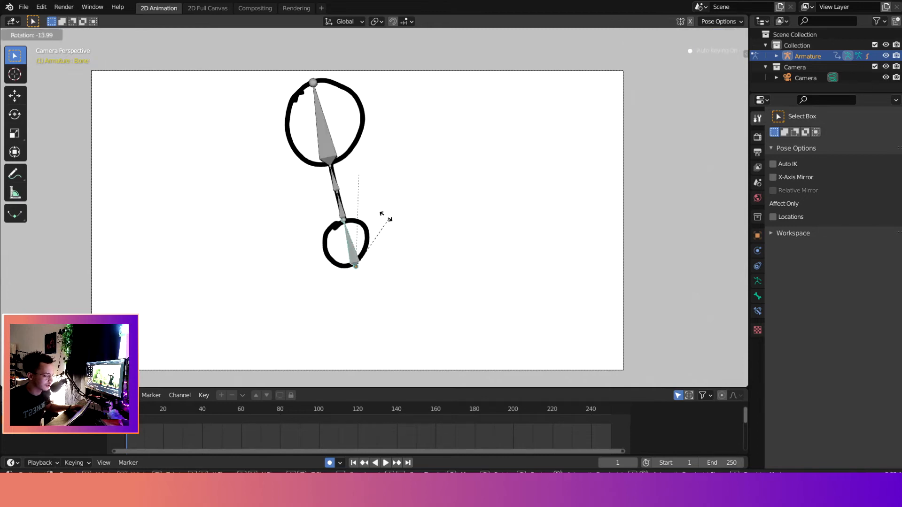
{"action": "right_click", "coordinate": [361, 167]}
{"action": "left_click", "coordinate": [356, 136]}
{"action": "key", "text": "r"}
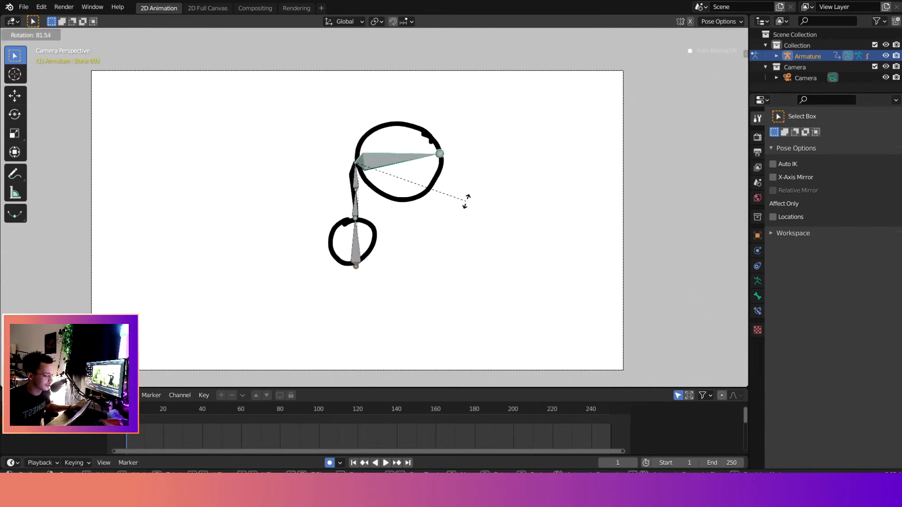
{"action": "right_click", "coordinate": [379, 142]}
Bend the rig over to the left by rotating both line bones and the large circle's bone.
{"action": "left_click", "coordinate": [355, 212]}
{"action": "key", "text": "r"}
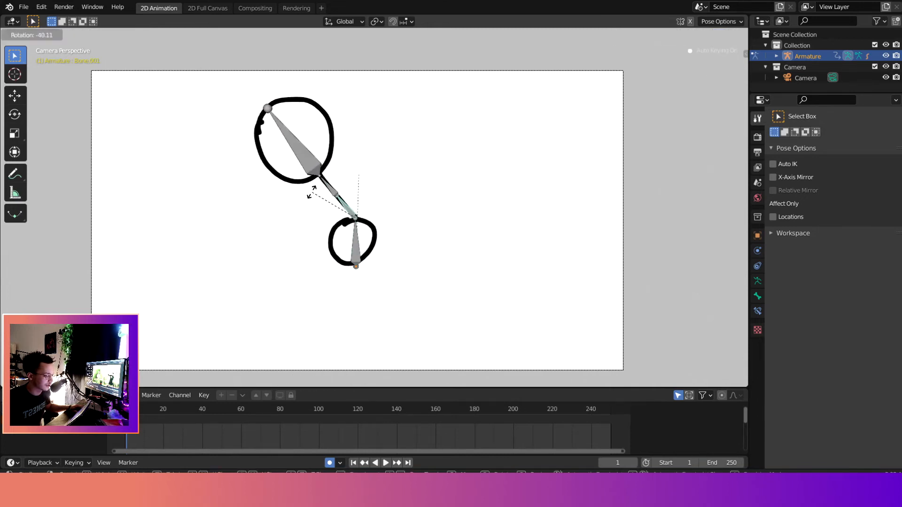
{"action": "key", "text": "r"}
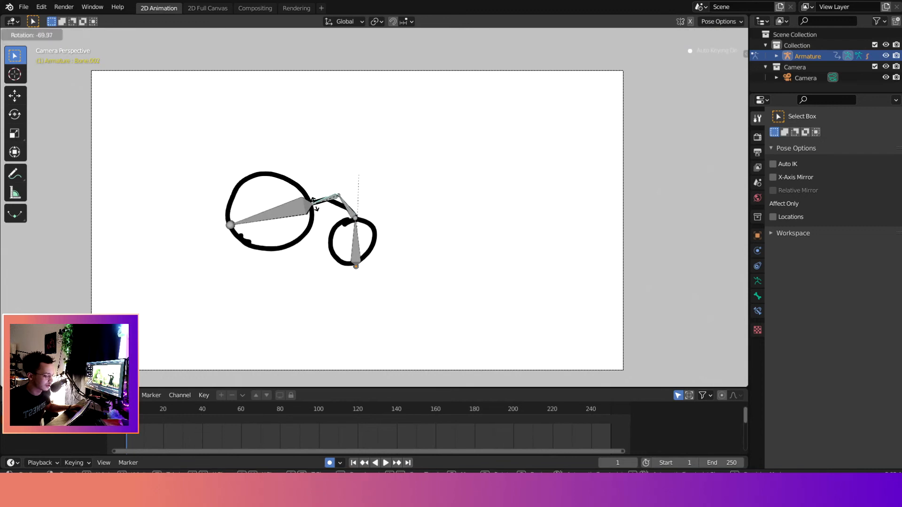
{"action": "left_click", "coordinate": [306, 199]}
{"action": "left_click", "coordinate": [300, 195]}
{"action": "key", "text": "r"}
{"action": "left_click", "coordinate": [283, 243]}
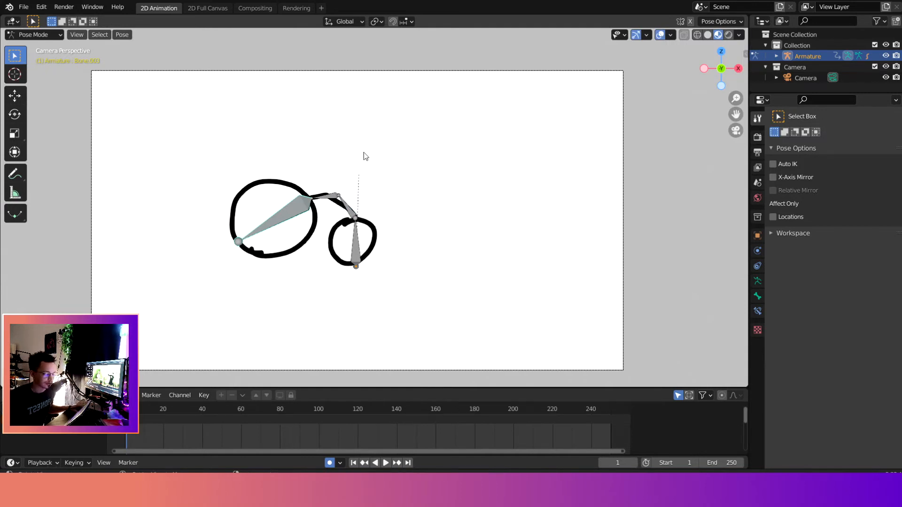
Undo the test rotations until the whole armature is back in its upright pose.
{"action": "key", "text": "ctrl+z"}
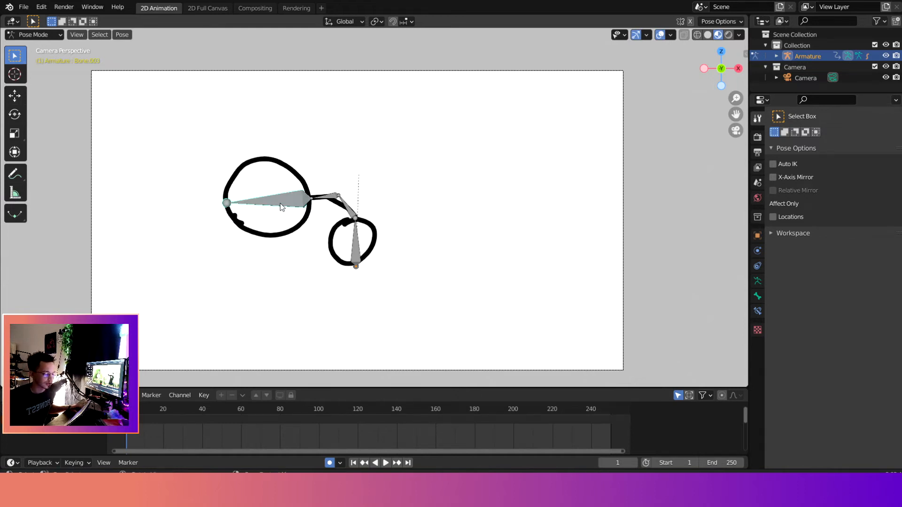
{"action": "key", "text": "s"}
{"action": "key", "text": "Escape"}
{"action": "left_click", "coordinate": [339, 199]}
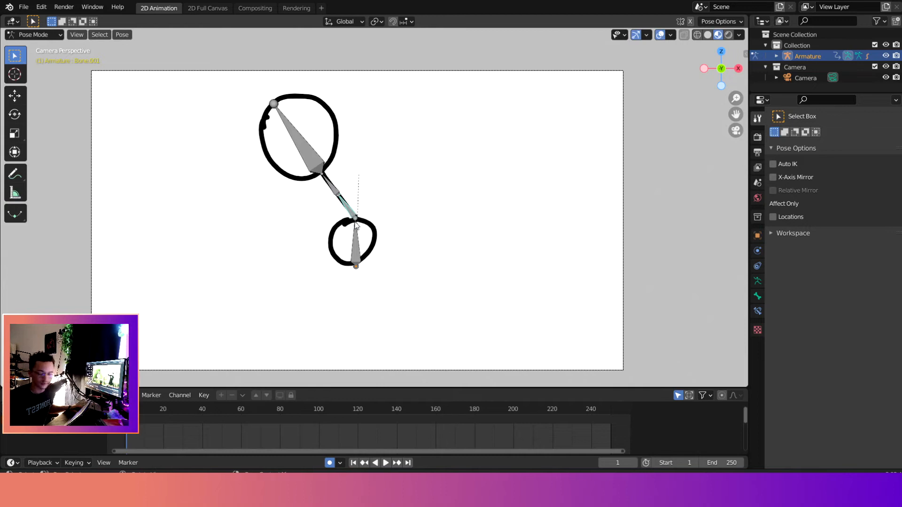
{"action": "key", "text": "Escape"}
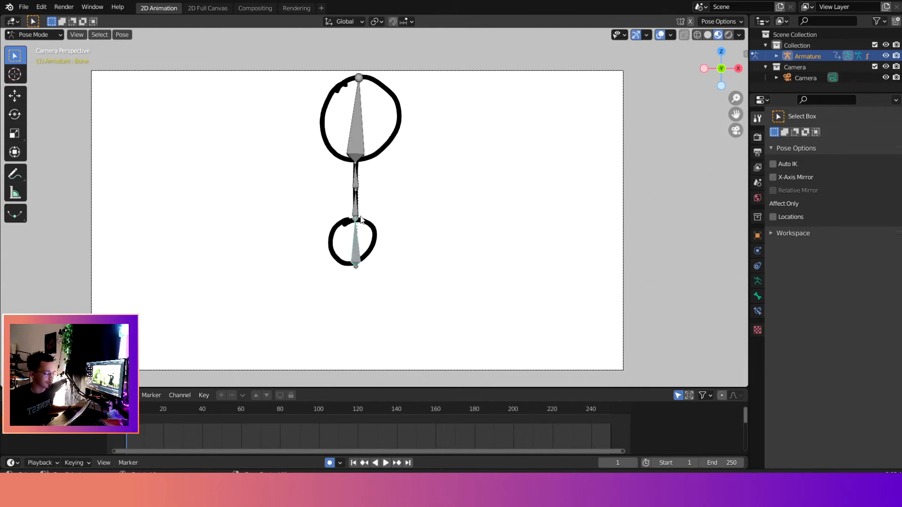
Display the armature's bones as Stick and enable In Front in its viewport display settings.
{"action": "scroll", "coordinate": [360, 227], "scroll_direction": "up", "scroll_amount": 3}
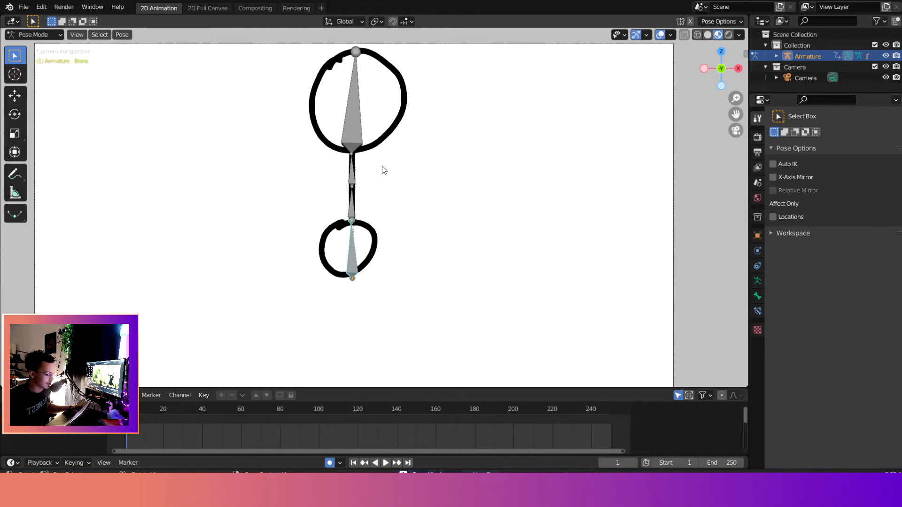
{"action": "scroll", "coordinate": [368, 149], "scroll_direction": "down", "scroll_amount": 5}
{"action": "left_click", "coordinate": [368, 161]}
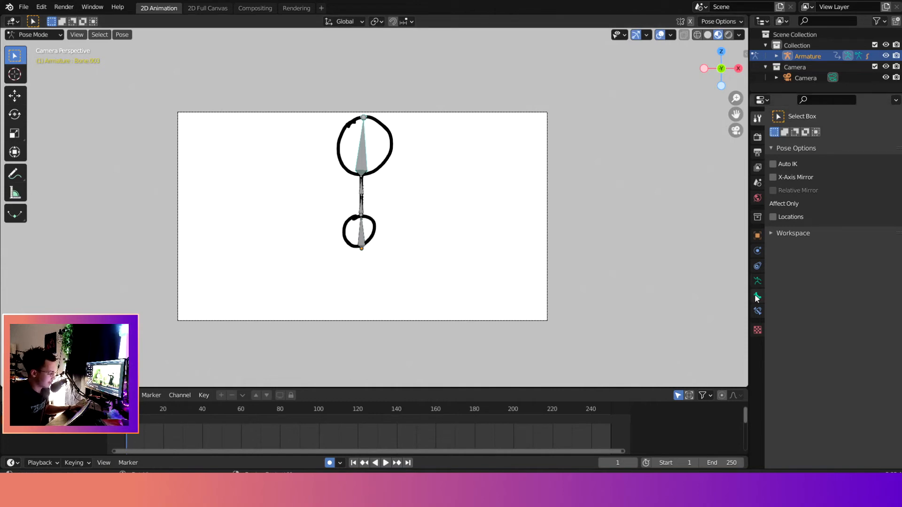
{"action": "left_click", "coordinate": [757, 280]}
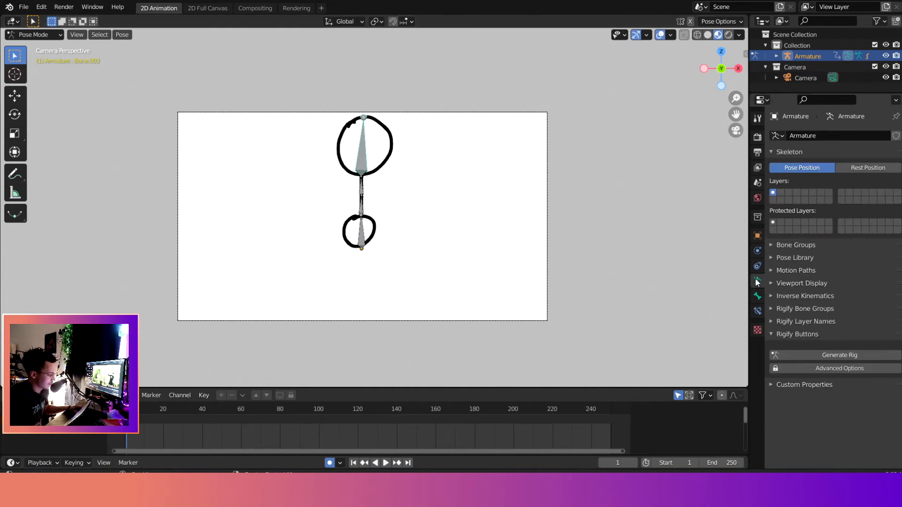
{"action": "left_click", "coordinate": [780, 283]}
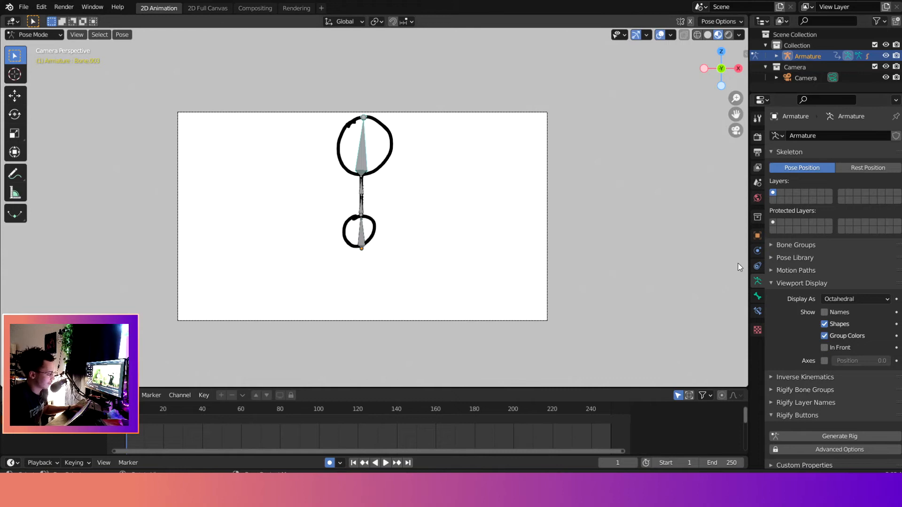
{"action": "left_click", "coordinate": [836, 299]}
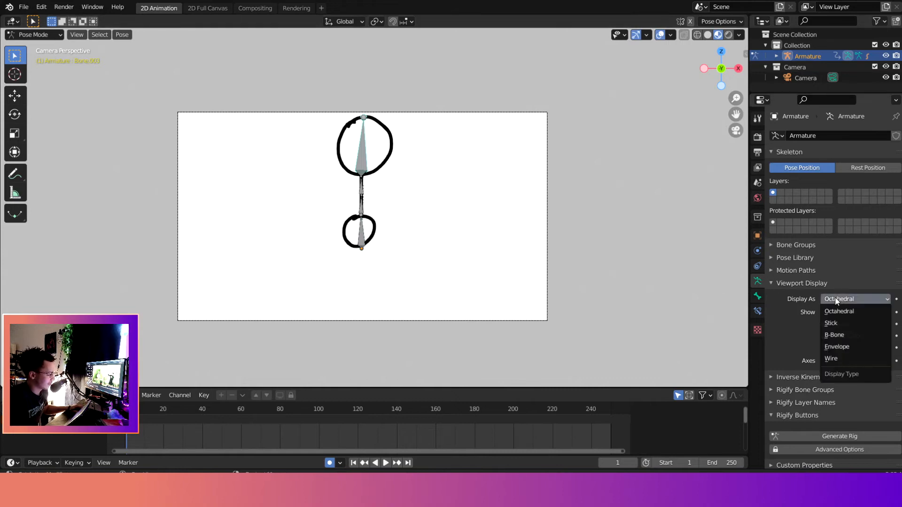
{"action": "left_click", "coordinate": [831, 323]}
Insert a Location, Rotation & Scale keyframe for the upright pose at frame 1.
{"action": "scroll", "coordinate": [373, 186], "scroll_direction": "up", "scroll_amount": 5}
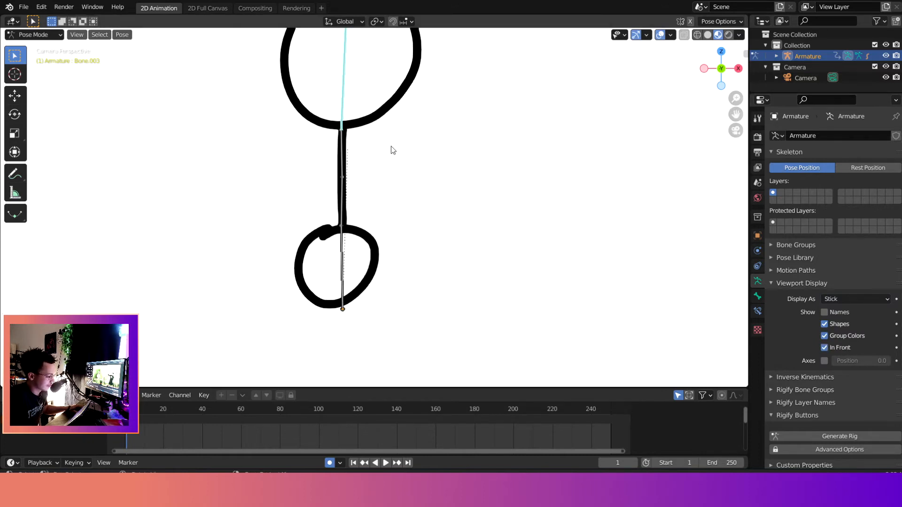
{"action": "scroll", "coordinate": [361, 141], "scroll_direction": "down", "scroll_amount": 3}
{"action": "scroll", "coordinate": [359, 141], "scroll_direction": "up", "scroll_amount": 2}
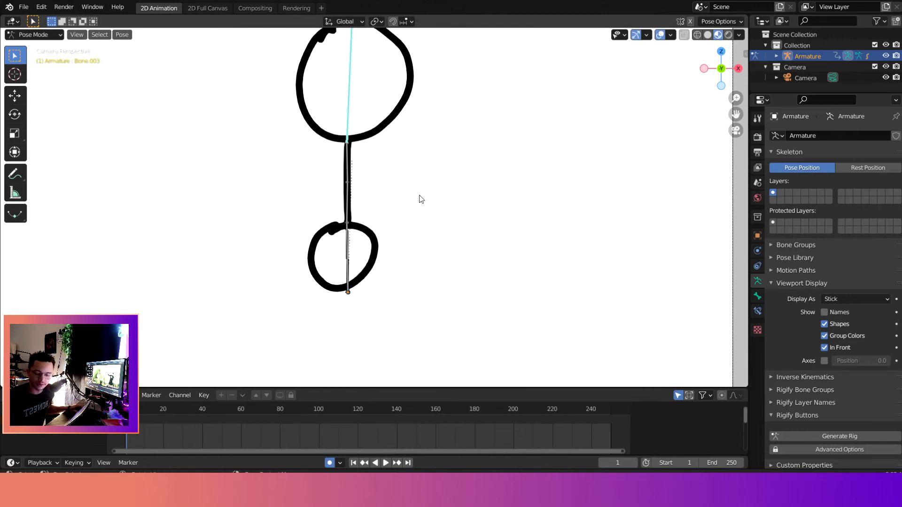
{"action": "key", "text": "i"}
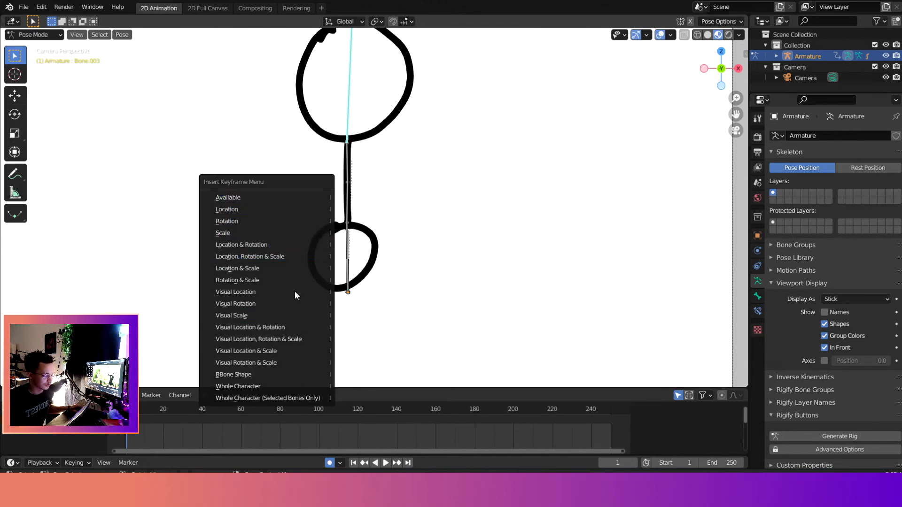
{"action": "left_click", "coordinate": [302, 256]}
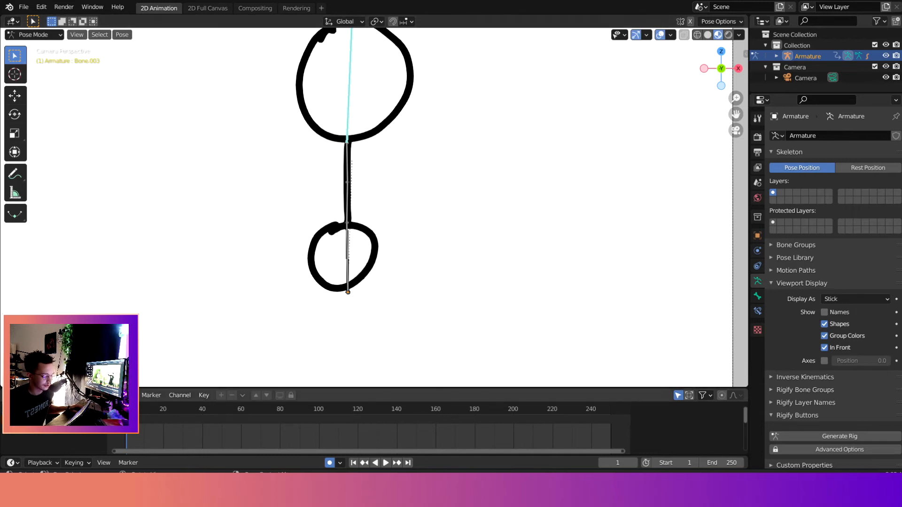
At frame 40, rotate the upper line bone to the left and turn the large circle's bone partly back upright.
{"action": "scroll", "coordinate": [277, 230], "scroll_direction": "down", "scroll_amount": 4}
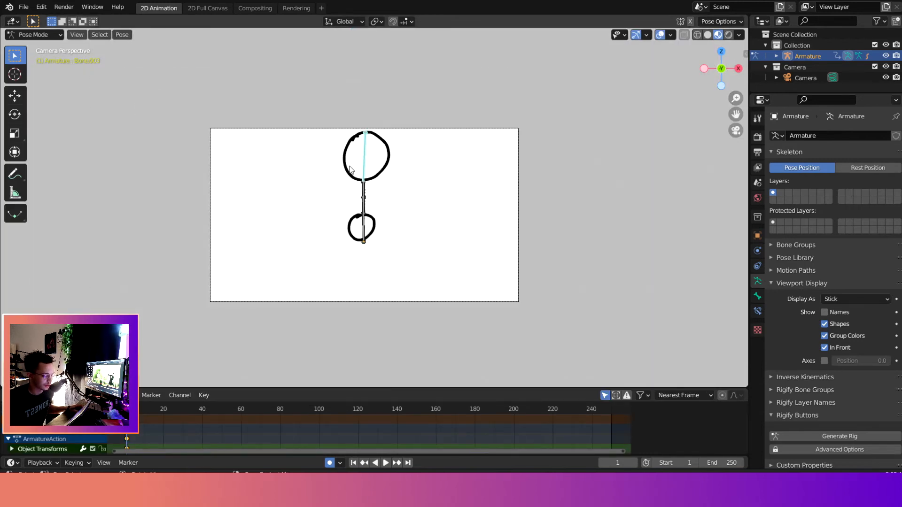
{"action": "scroll", "coordinate": [339, 209], "scroll_direction": "up", "scroll_amount": 4}
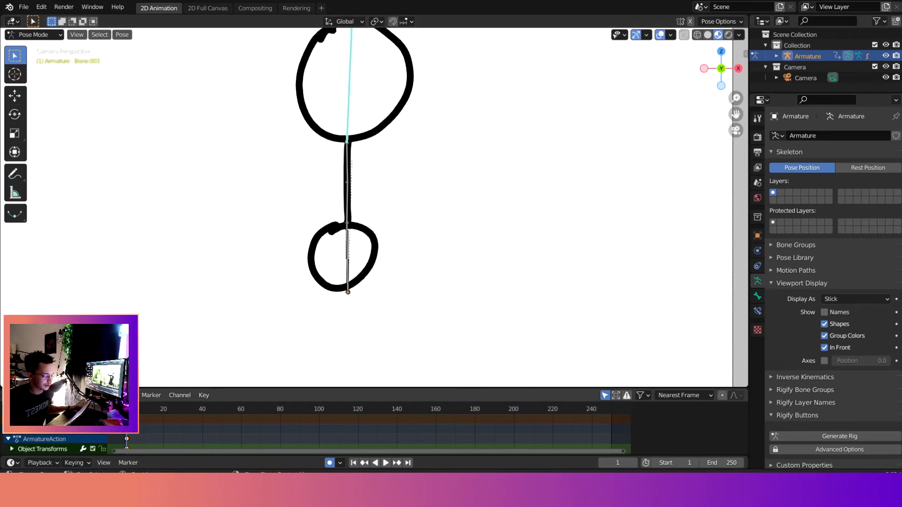
{"action": "left_click_drag", "start_coordinate": [127, 408], "coordinate": [204, 413]}
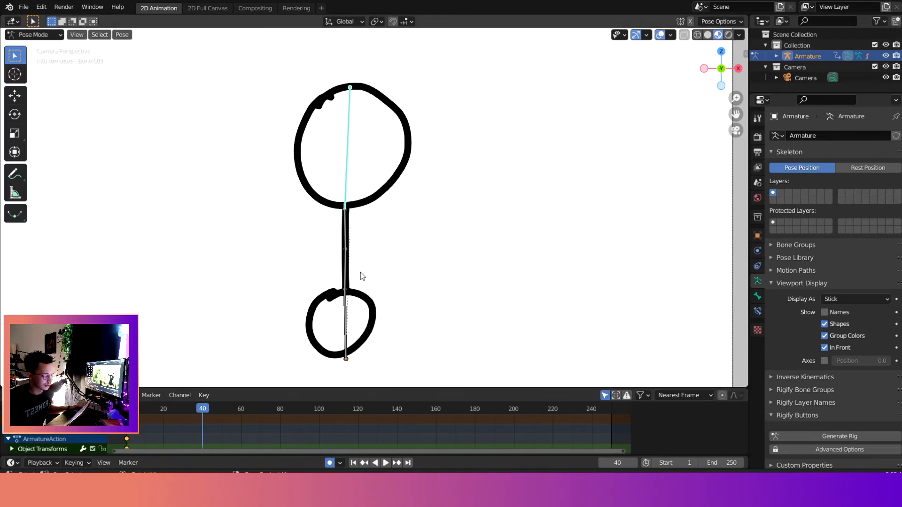
{"action": "left_click", "coordinate": [348, 239]}
{"action": "key", "text": "r"}
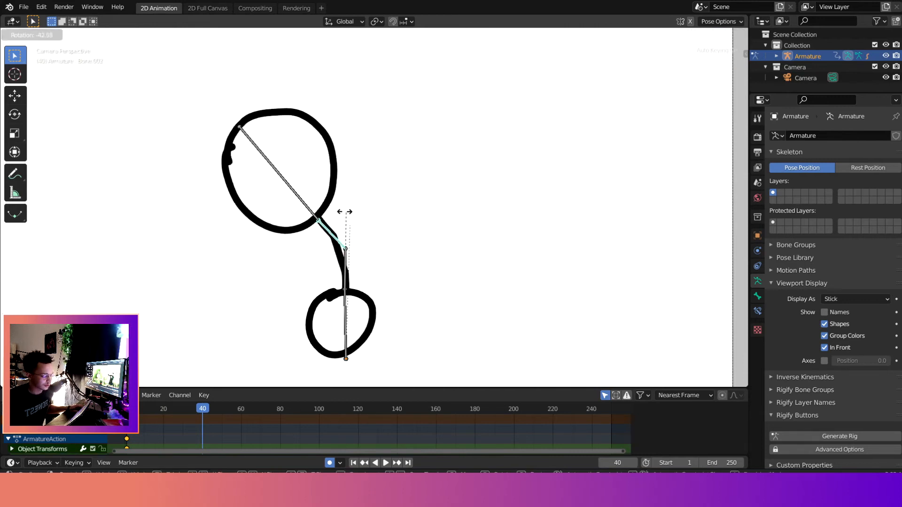
{"action": "left_click", "coordinate": [328, 218]}
{"action": "left_click", "coordinate": [270, 218]}
{"action": "key", "text": "r"}
{"action": "left_click", "coordinate": [290, 192]}
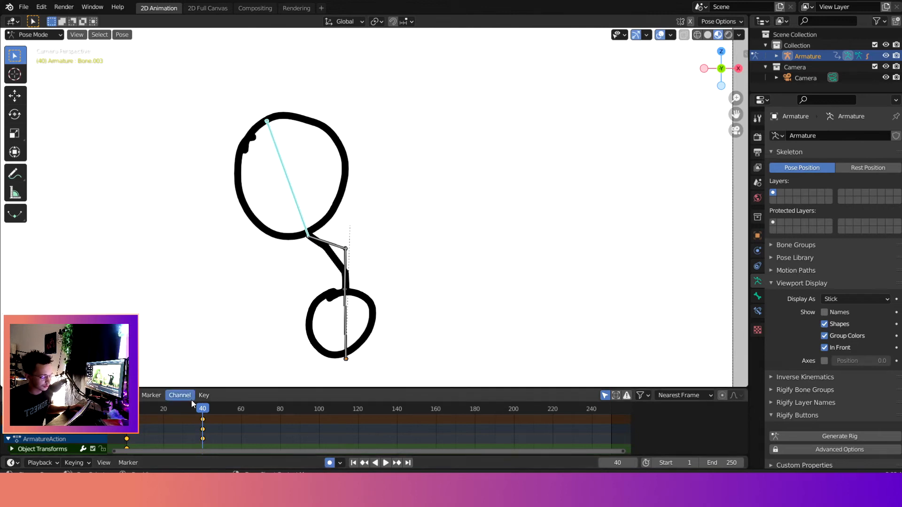
Play the animation from the first frame to check the motion between the two poses, and stop it.
{"action": "key", "text": "shift+Left"}
{"action": "key", "text": "space"}
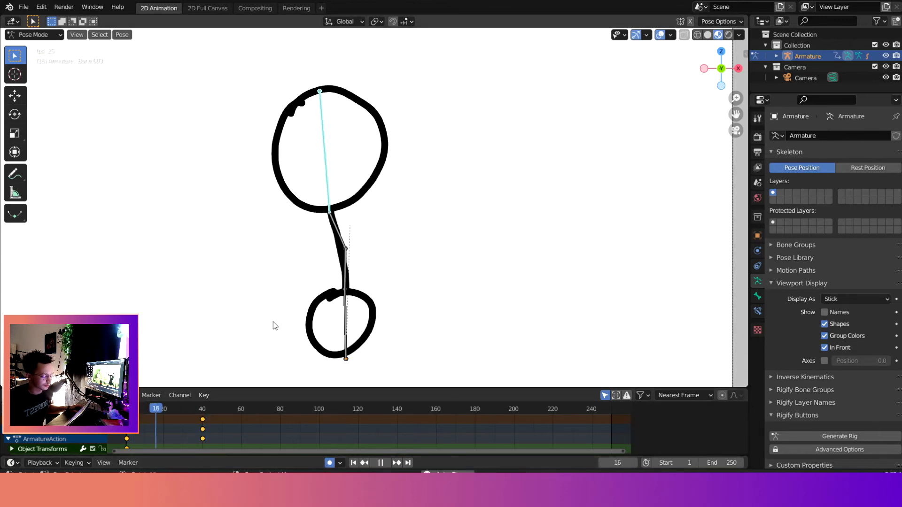
{"action": "key", "text": "space"}
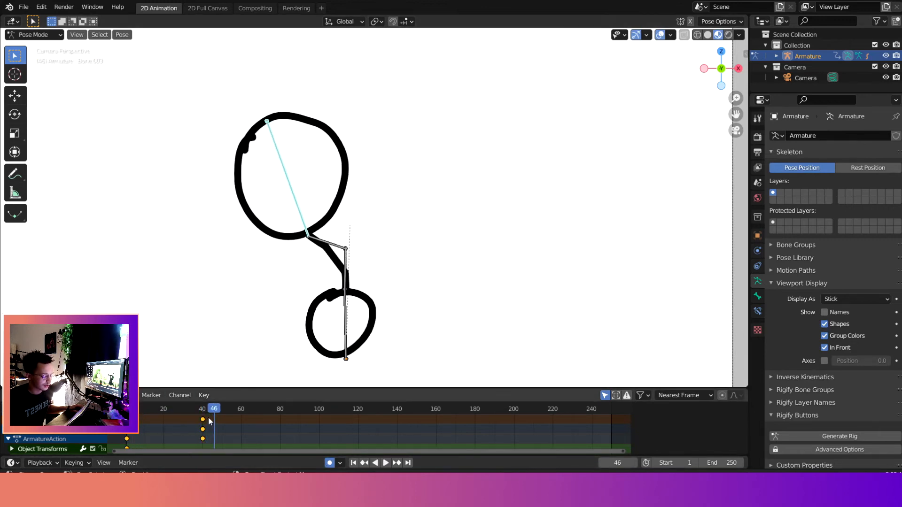
{"action": "key", "text": "Escape"}
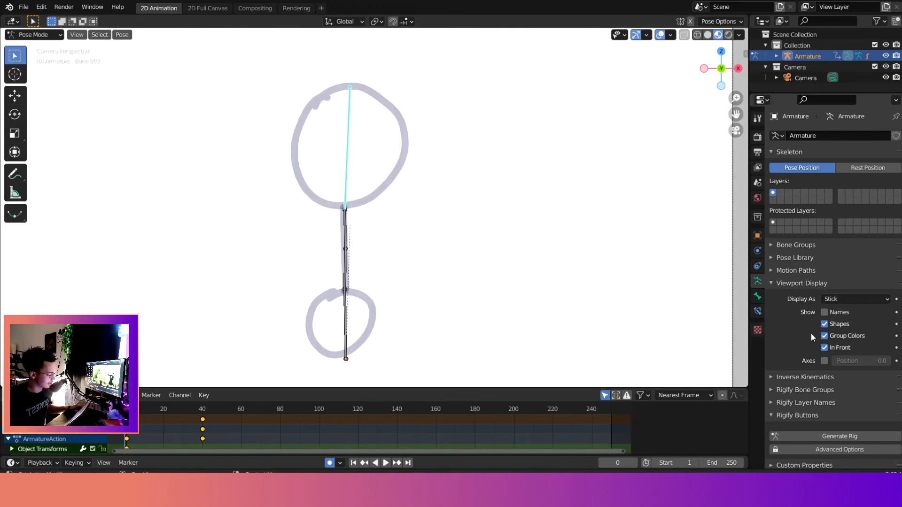
Hide the armature in the viewport and replay the animation from the start to view only the drawing.
{"action": "left_click", "coordinate": [886, 56]}
{"action": "key", "text": "space"}
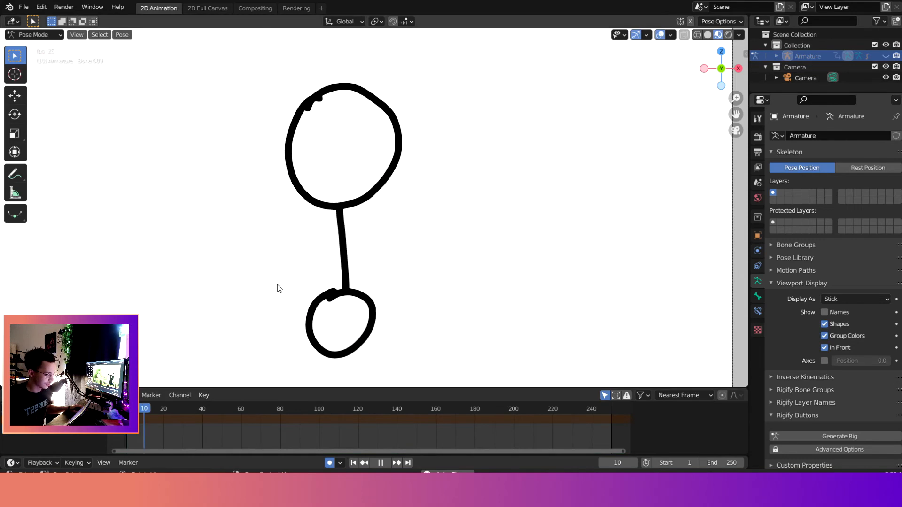
{"action": "key", "text": "Home"}
{"action": "key", "text": "space"}
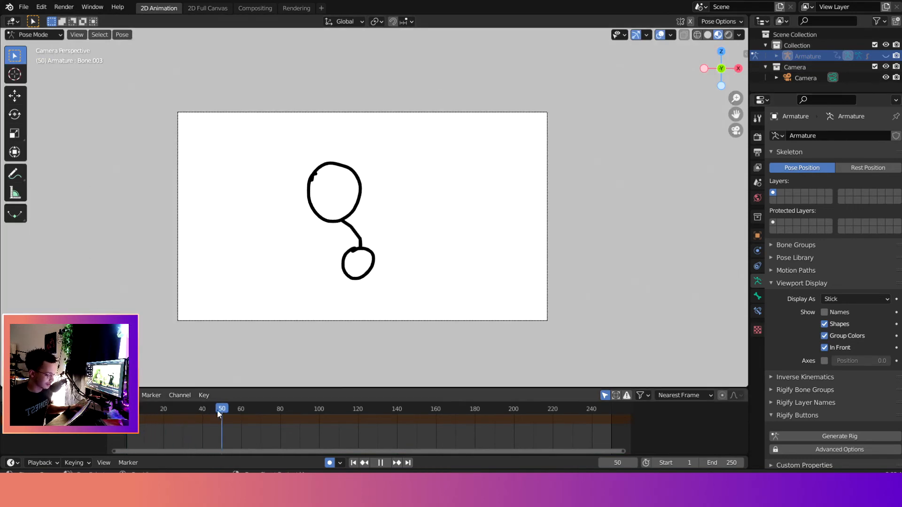
{"action": "key", "text": "shift+Left"}
{"action": "key", "text": "space"}
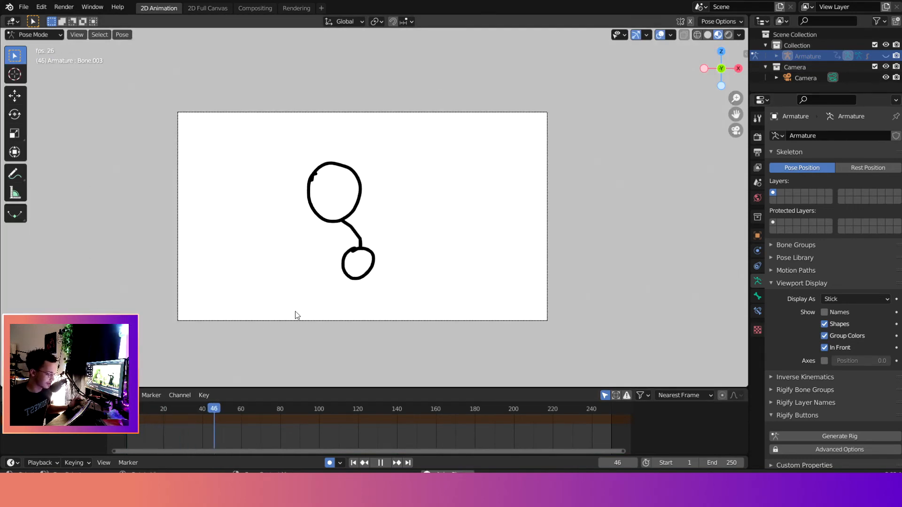
{"action": "key", "text": "space"}
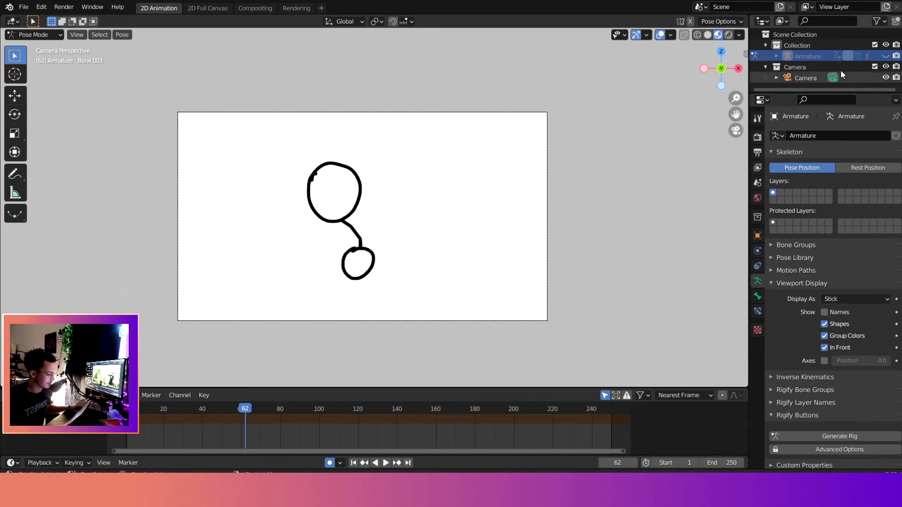
Show the armature in the viewport again and play the animation from the start.
{"action": "left_click", "coordinate": [884, 56]}
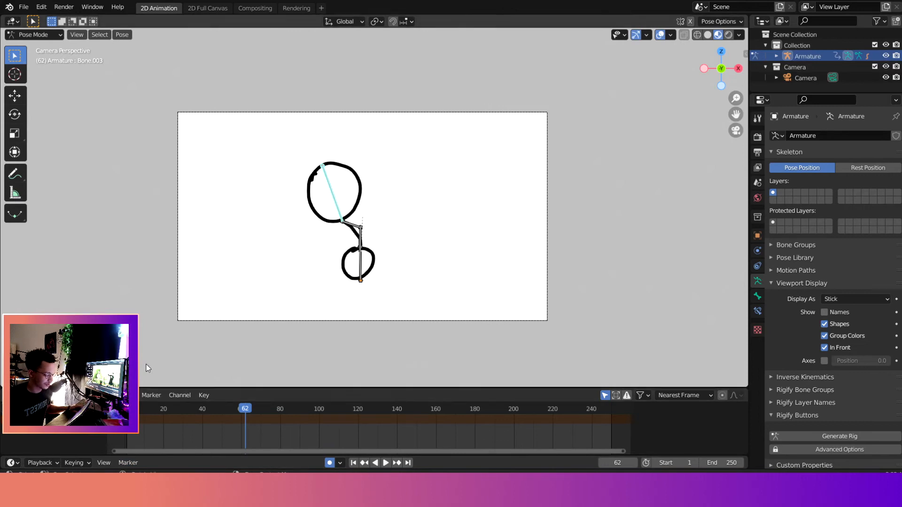
{"action": "left_click_drag", "start_coordinate": [243, 410], "coordinate": [129, 414]}
{"action": "key", "text": "space"}
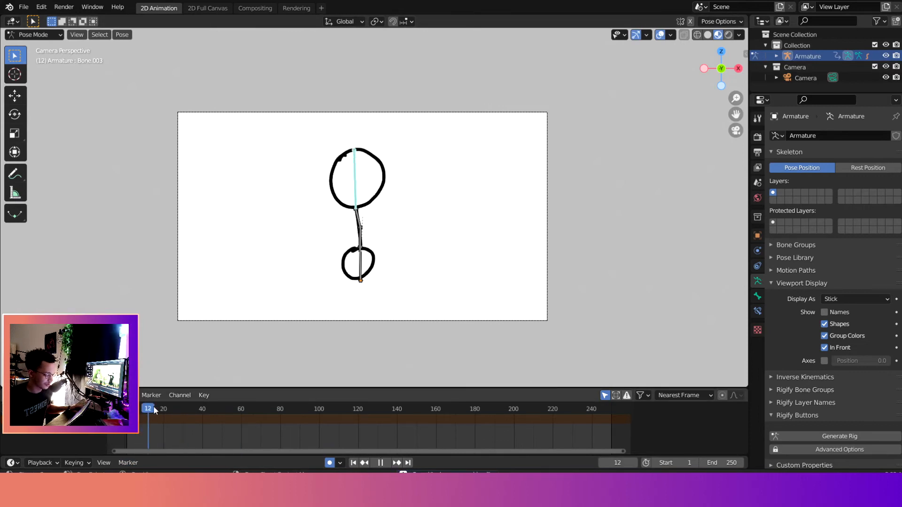
Stop playback, enlarge the timeline area, and switch to Object Mode with the armature selected to reveal its keyframes.
{"action": "key", "text": "space"}
{"action": "left_click_drag", "start_coordinate": [192, 388], "coordinate": [211, 302]}
{"action": "left_click", "coordinate": [34, 35]}
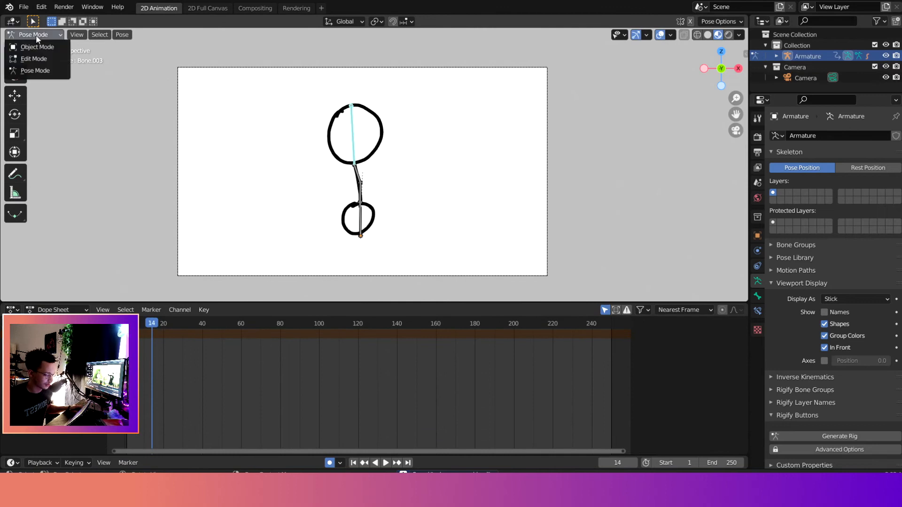
{"action": "left_click", "coordinate": [35, 42]}
{"action": "left_click", "coordinate": [362, 156]}
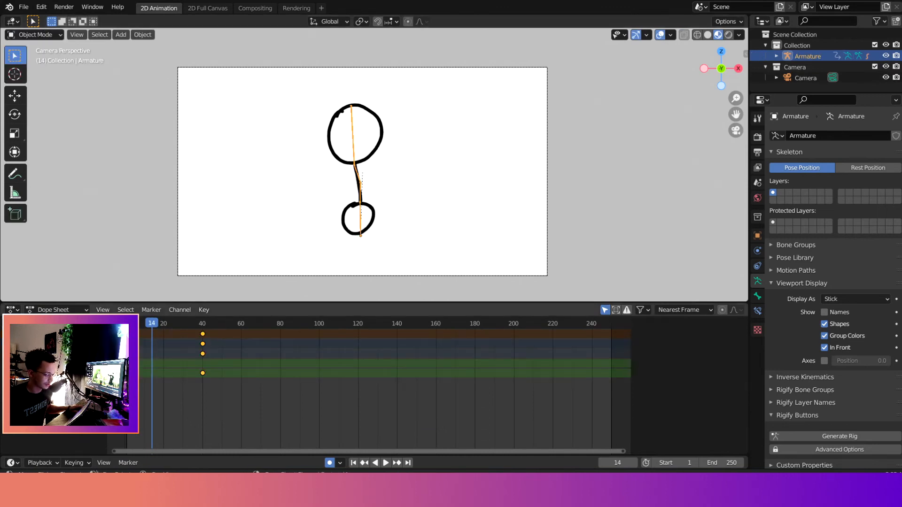
Duplicate the armature's pose keyframes to about frame 65, and undo the trial move of the selected keys.
{"action": "key", "text": "shift+d"}
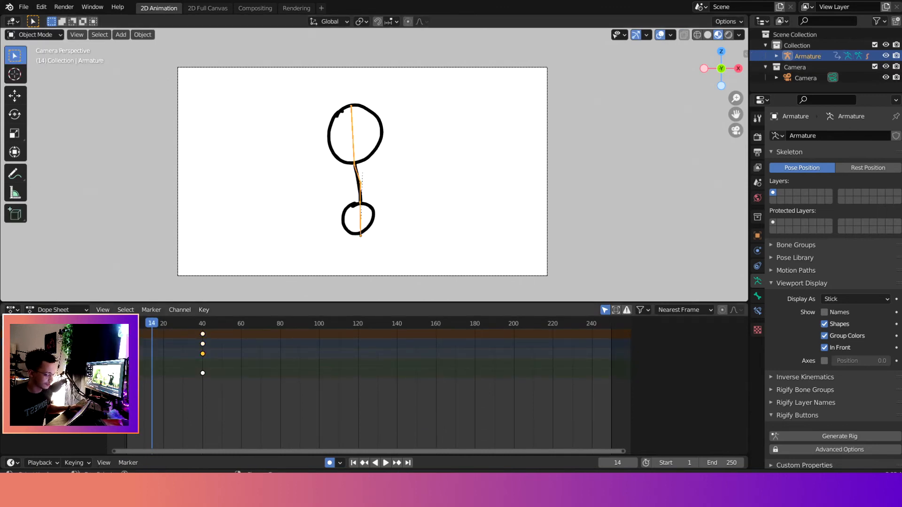
{"action": "left_click", "coordinate": [243, 397]}
{"action": "left_click_drag", "start_coordinate": [271, 403], "coordinate": [192, 328]}
{"action": "key", "text": "g"}
{"action": "left_click", "coordinate": [151, 338]}
{"action": "key", "text": "ctrl+z"}
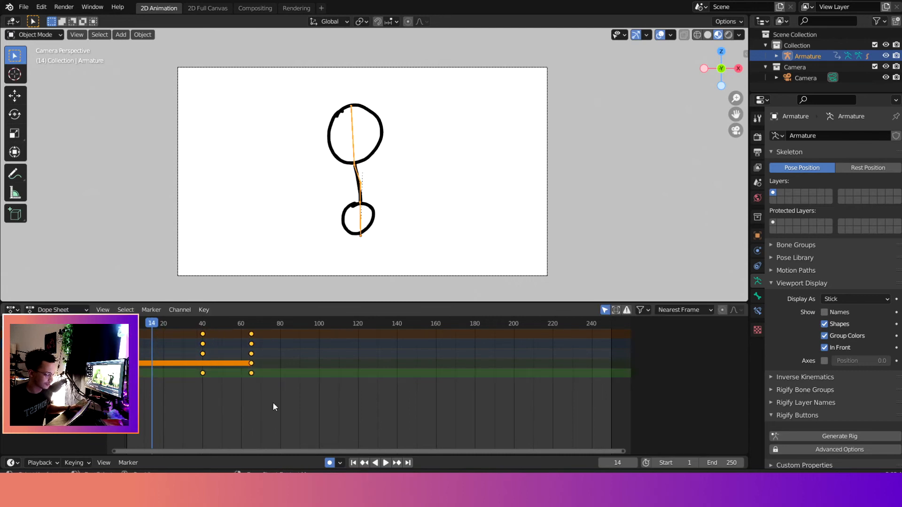
Shift all the keyframes about 24 frames earlier and duplicate them, placing the copies at about frames 64 and 89.
{"action": "left_click_drag", "start_coordinate": [282, 399], "coordinate": [171, 330]}
{"action": "left_click_drag", "start_coordinate": [311, 423], "coordinate": [160, 320]}
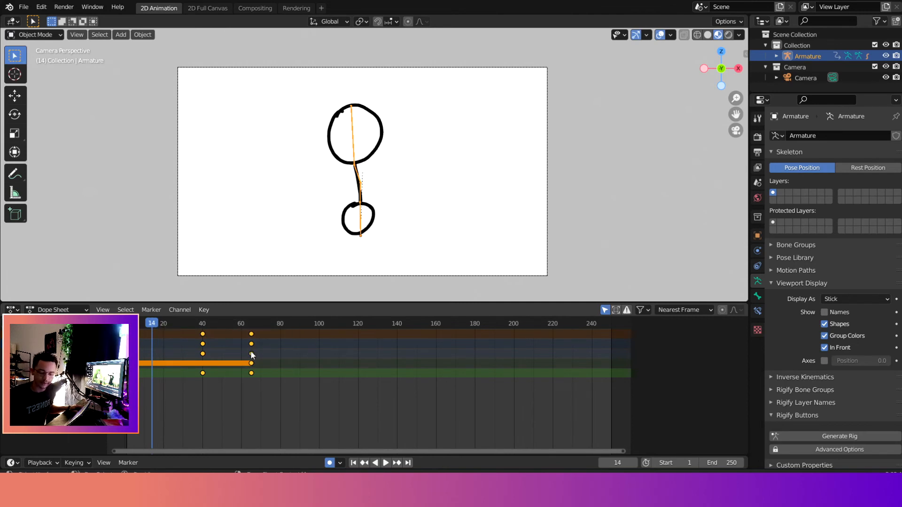
{"action": "left_click_drag", "start_coordinate": [252, 355], "coordinate": [205, 357]}
{"action": "key", "text": "shift+d"}
{"action": "left_click", "coordinate": [310, 358]}
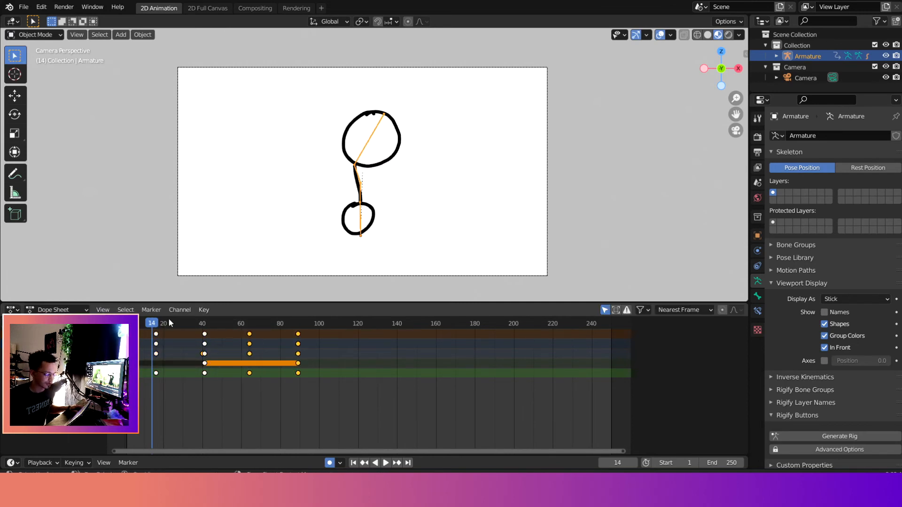
Play the animation from the start to check the repeated motion, and stop it past the last keyframes.
{"action": "left_click_drag", "start_coordinate": [155, 322], "coordinate": [126, 323]}
{"action": "key", "text": "space"}
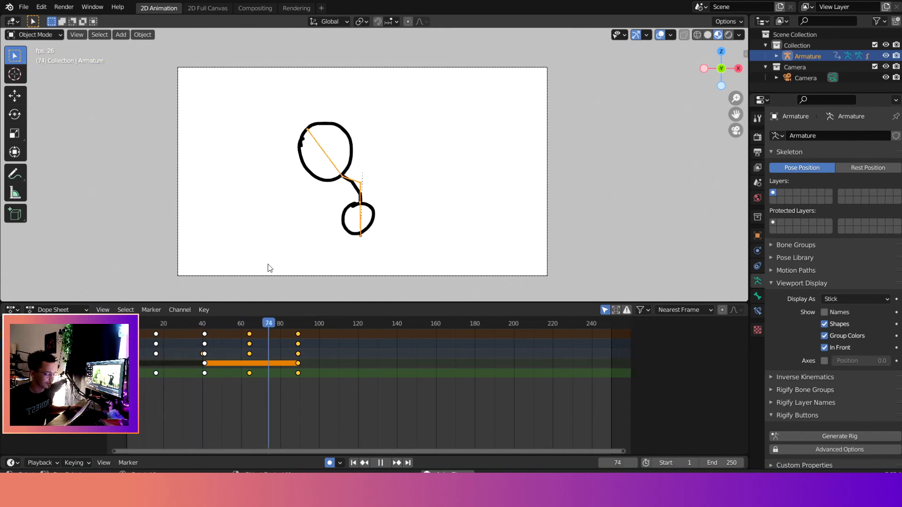
{"action": "key", "text": "space"}
Duplicate the whole set of keyframes 108 frames later to repeat the motion.
{"action": "left_click_drag", "start_coordinate": [334, 407], "coordinate": [136, 333]}
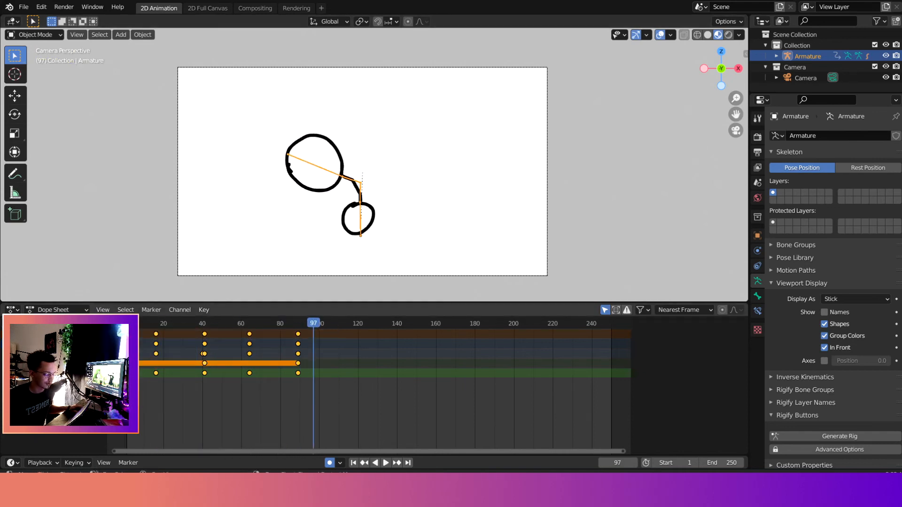
{"action": "key", "text": "shift+d"}
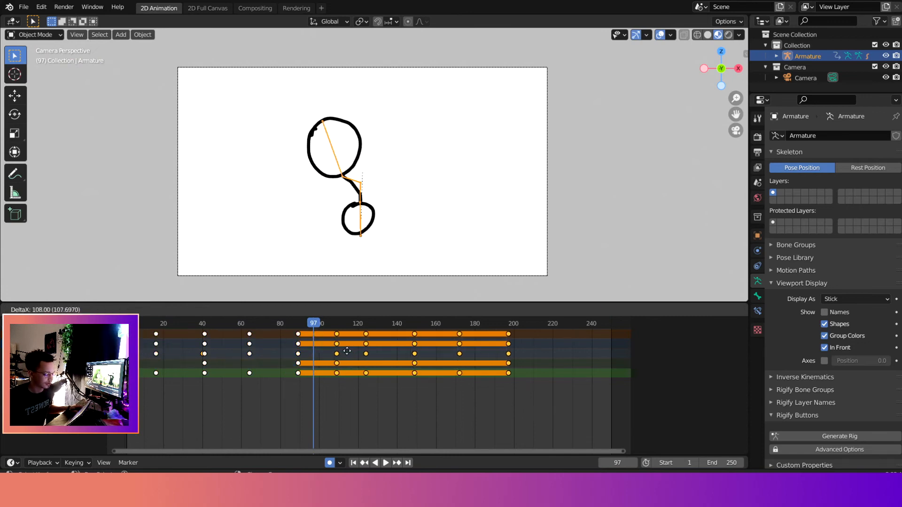
{"action": "left_click", "coordinate": [346, 353]}
Go back to the start of the timeline, hide the armature in the viewport, and play the extended animation.
{"action": "left_click_drag", "start_coordinate": [314, 325], "coordinate": [135, 324]}
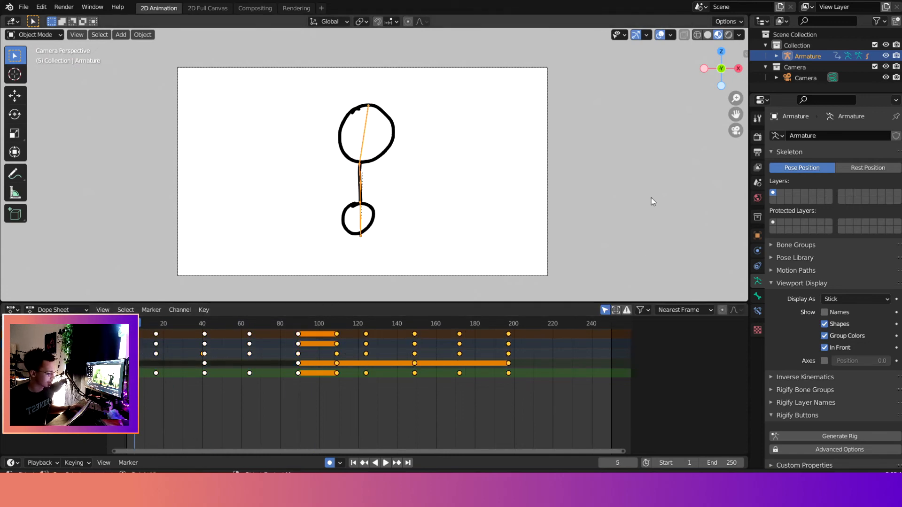
{"action": "left_click", "coordinate": [885, 56]}
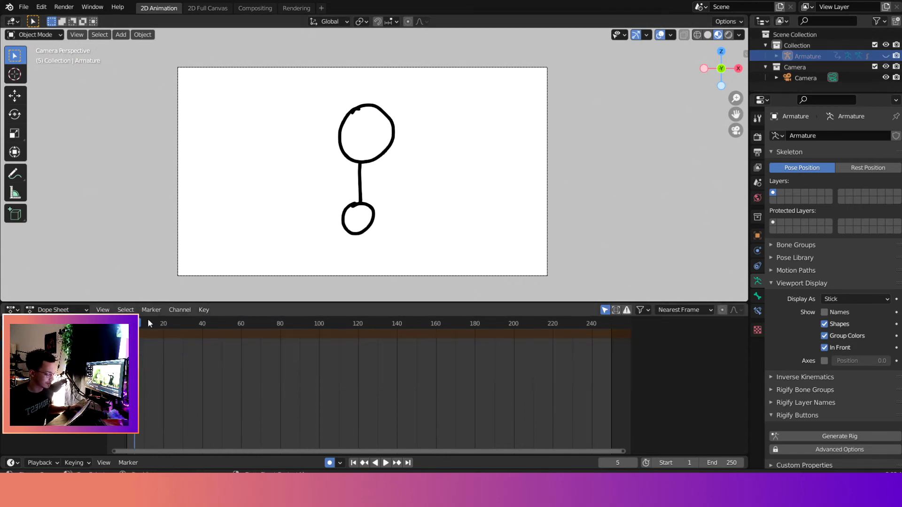
{"action": "key", "text": "space"}
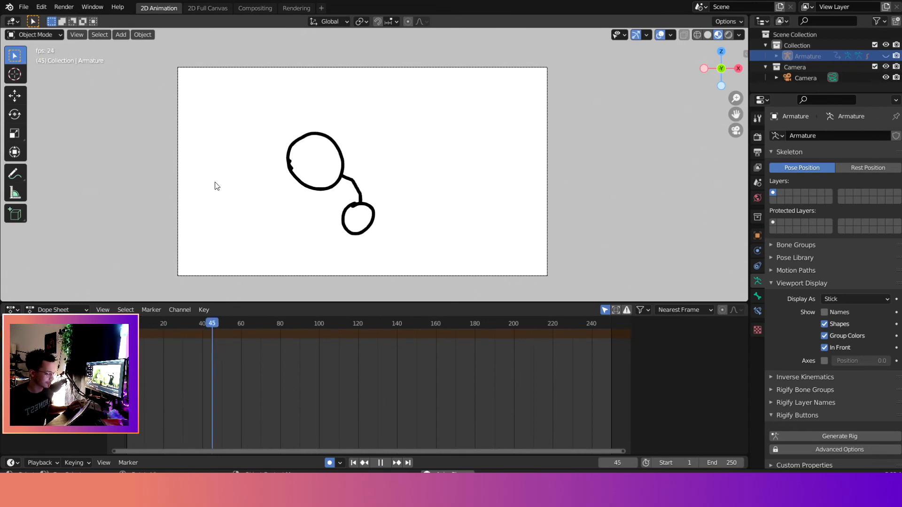